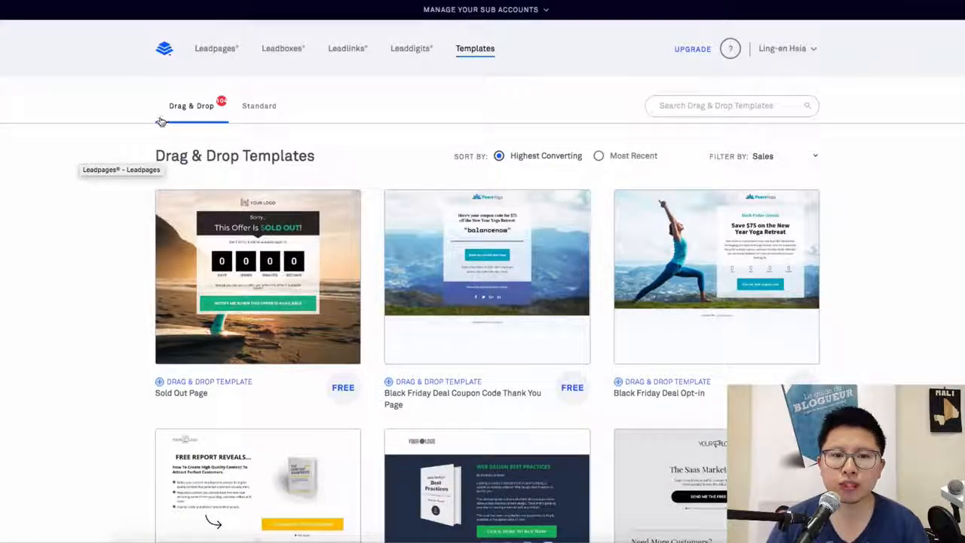
# Look through the drag-and-drop sales templates sorted by highest converting.
pyautogui.scroll(-3, 114, 109)
pyautogui.scroll(-5, 114, 106)
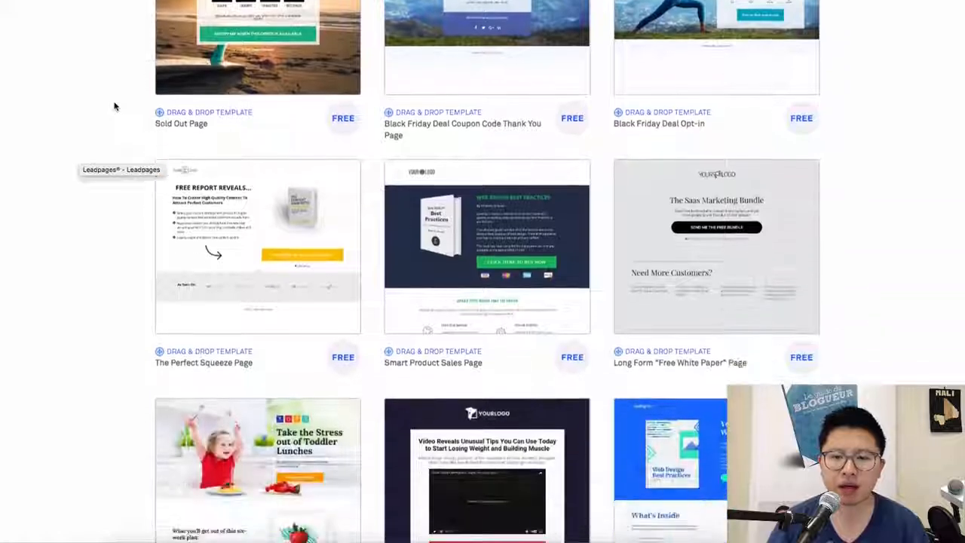
pyautogui.scroll(-8, 879, 163)
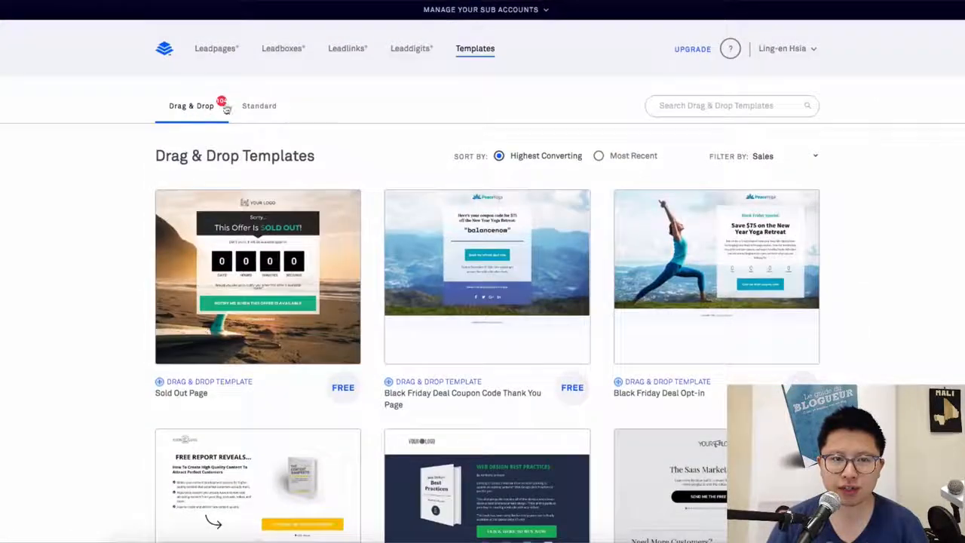
pyautogui.scroll(-7, 922, 218)
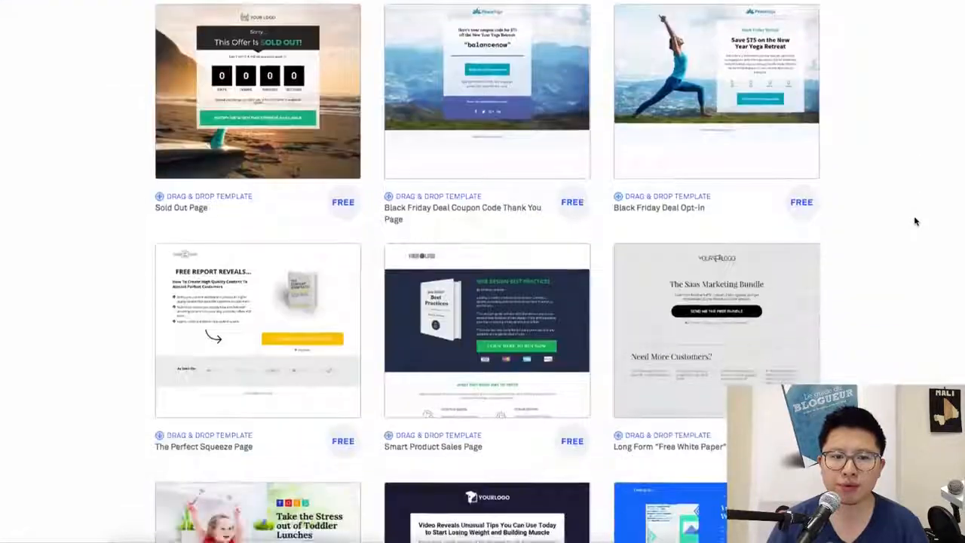
pyautogui.scroll(-12, 915, 221)
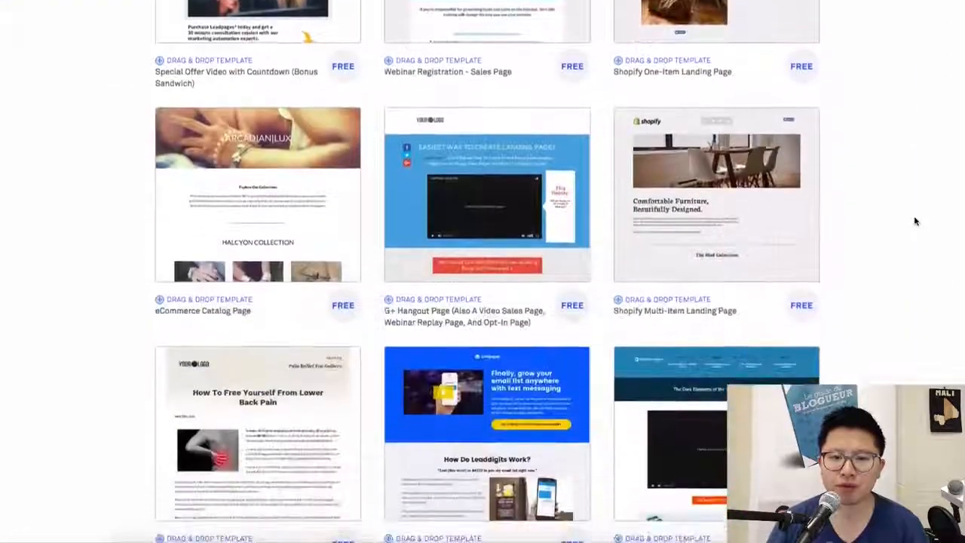
pyautogui.scroll(-5, 916, 221)
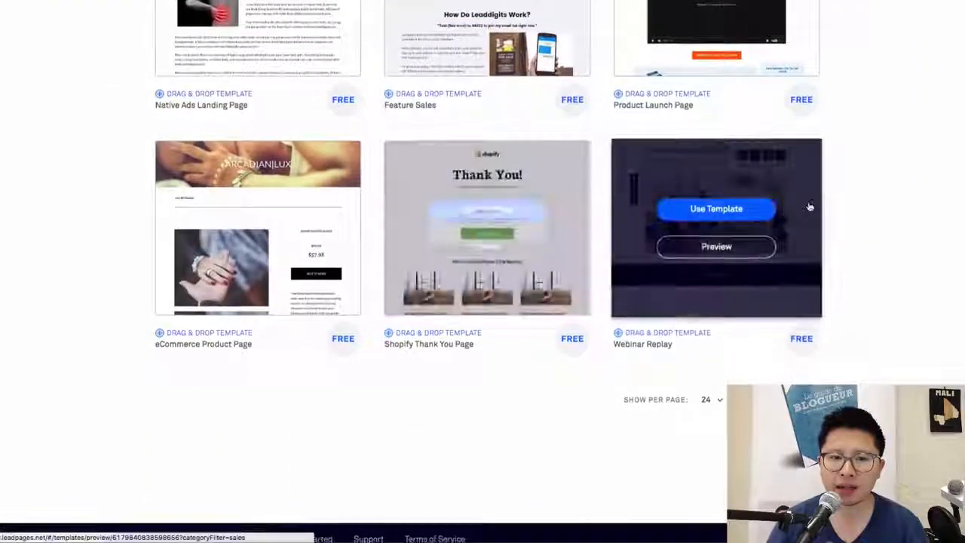
pyautogui.scroll(20, 877, 199)
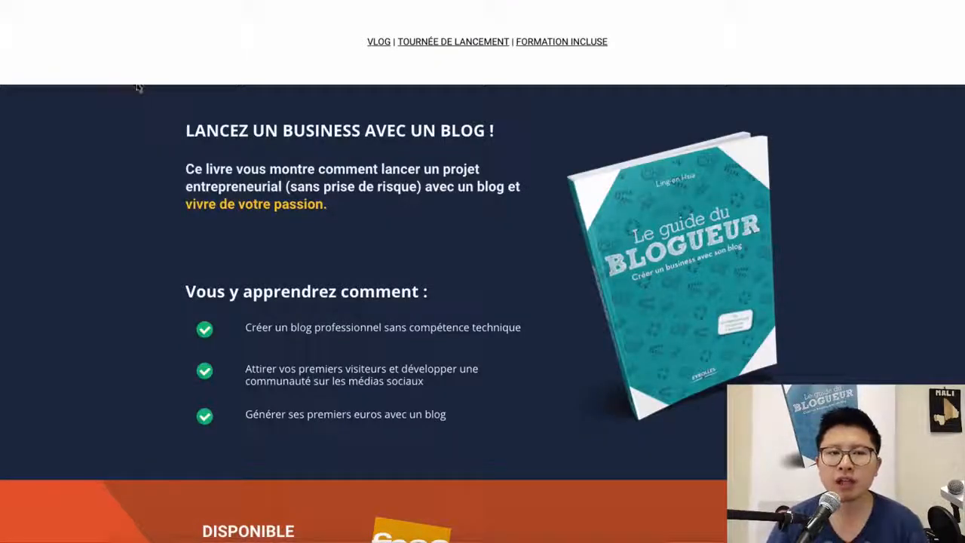
# Examine the Le Guide du Blogueur book landing page, including its testimonials, author section and partner logos.
pyautogui.scroll(-10, 138, 86)
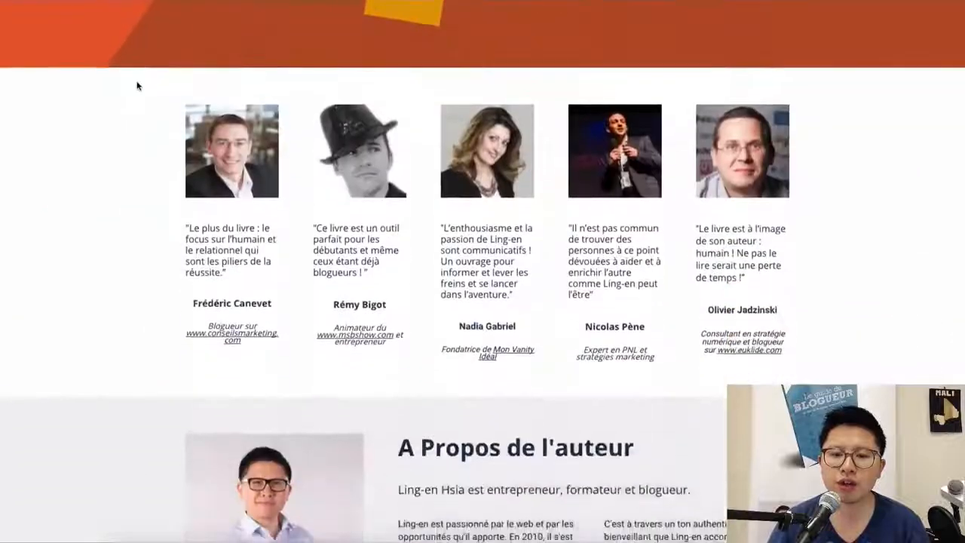
pyautogui.scroll(-15, 138, 86)
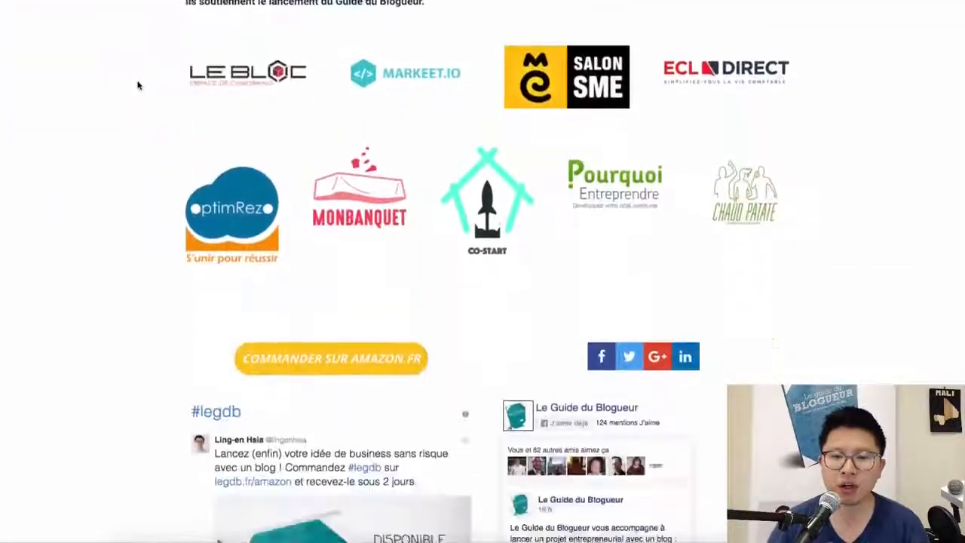
pyautogui.scroll(-5, 138, 86)
pyautogui.scroll(20, 138, 86)
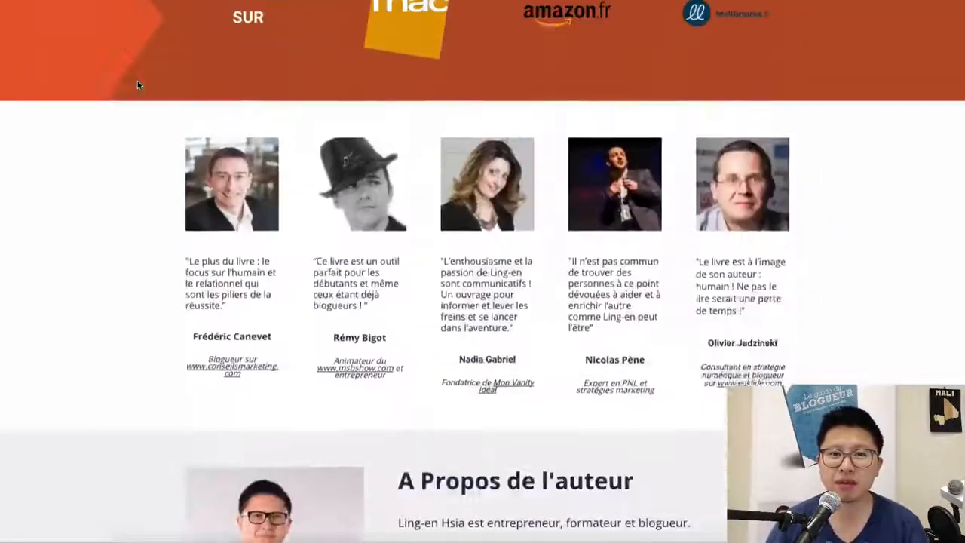
pyautogui.scroll(-1, 138, 86)
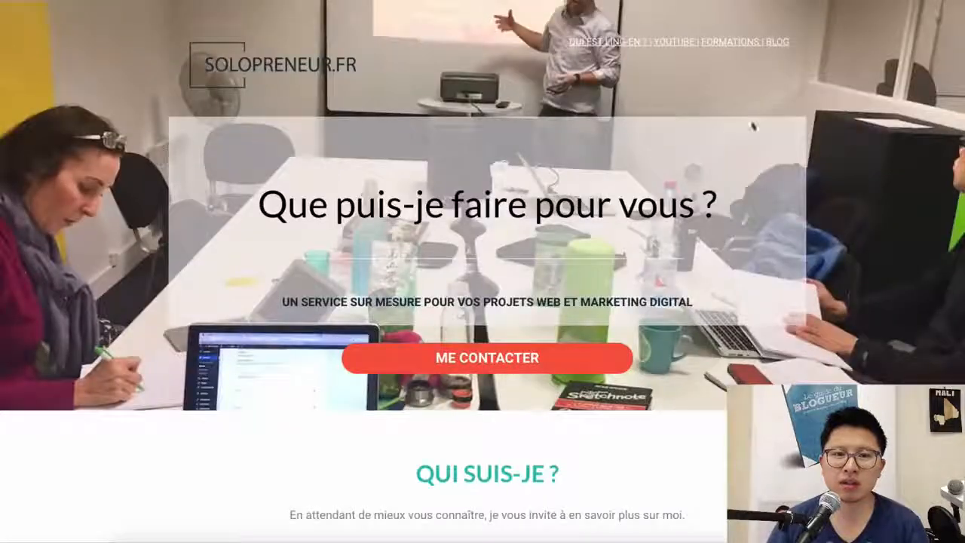
# Examine the Solopreneur.fr services landing page, including its introduction video and service blocks.
pyautogui.scroll(-8, 910, 157)
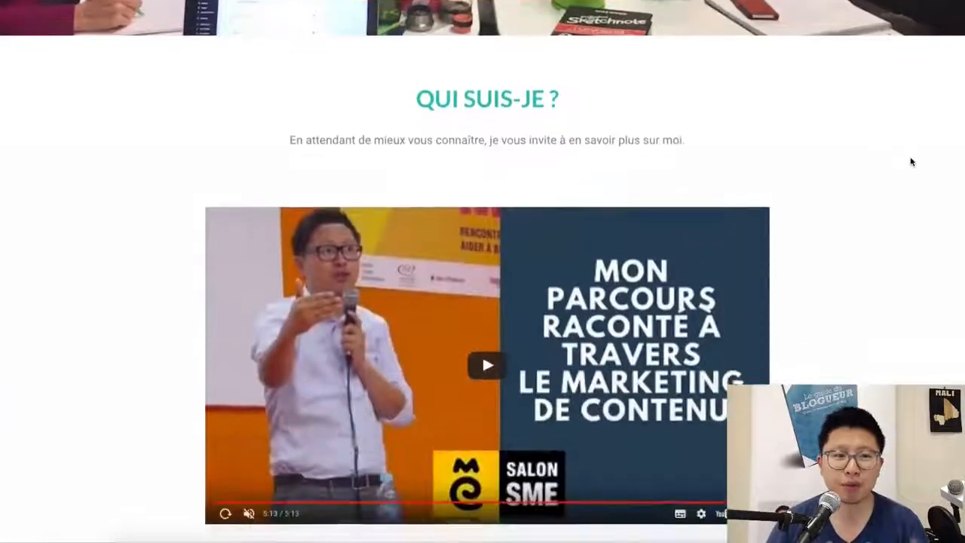
pyautogui.scroll(-10, 911, 161)
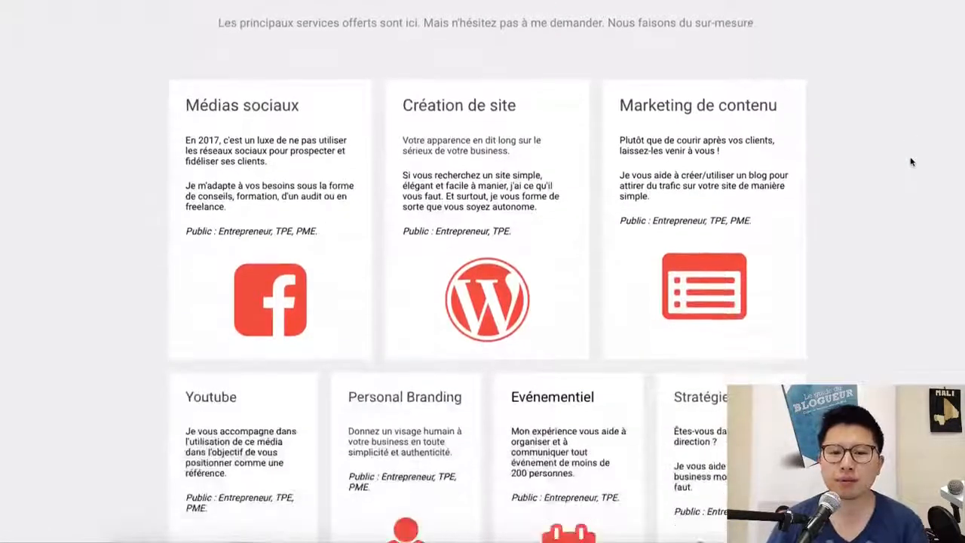
pyautogui.scroll(-3, 910, 161)
pyautogui.scroll(12, 911, 160)
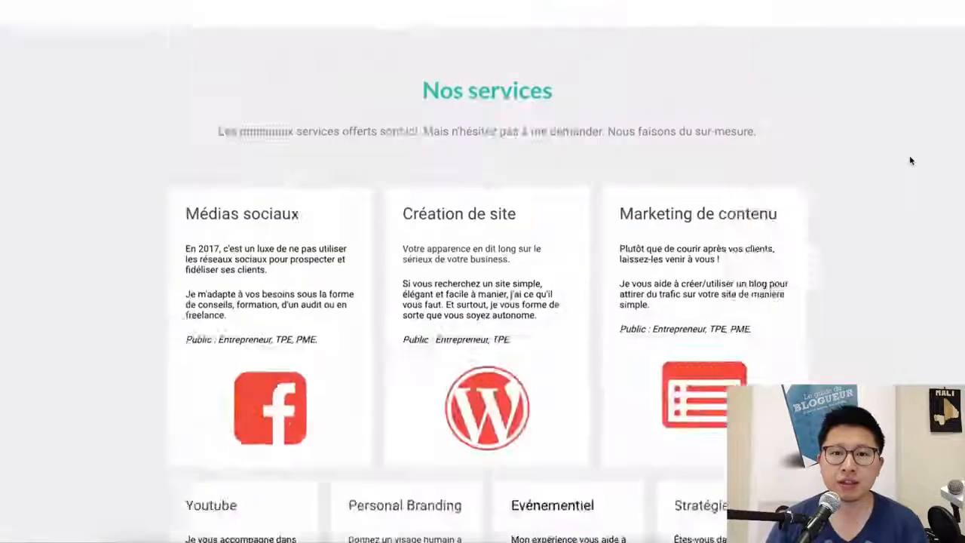
pyautogui.scroll(5, 910, 161)
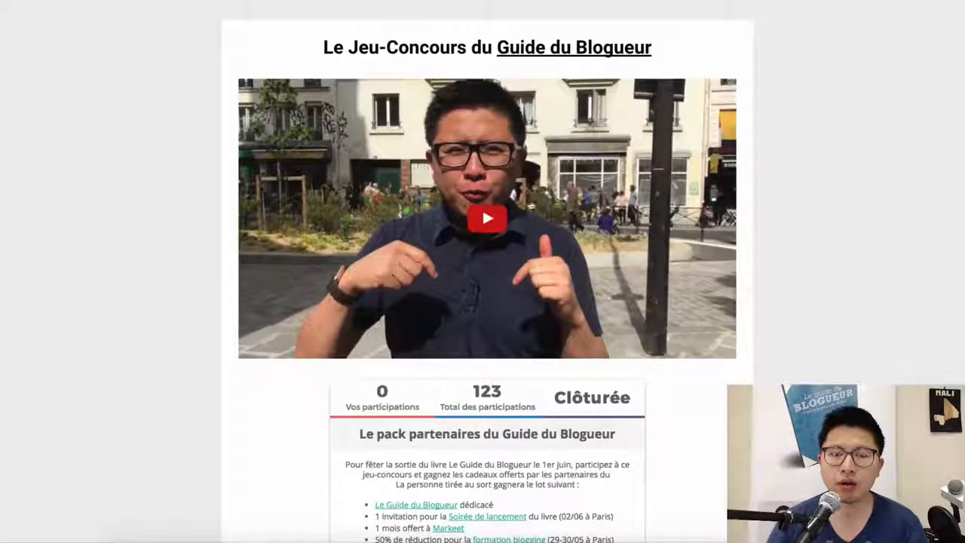
# Examine the Guide du Blogueur contest page and the book launch event page with its programme and venue sections.
pyautogui.scroll(-3, 706, 360)
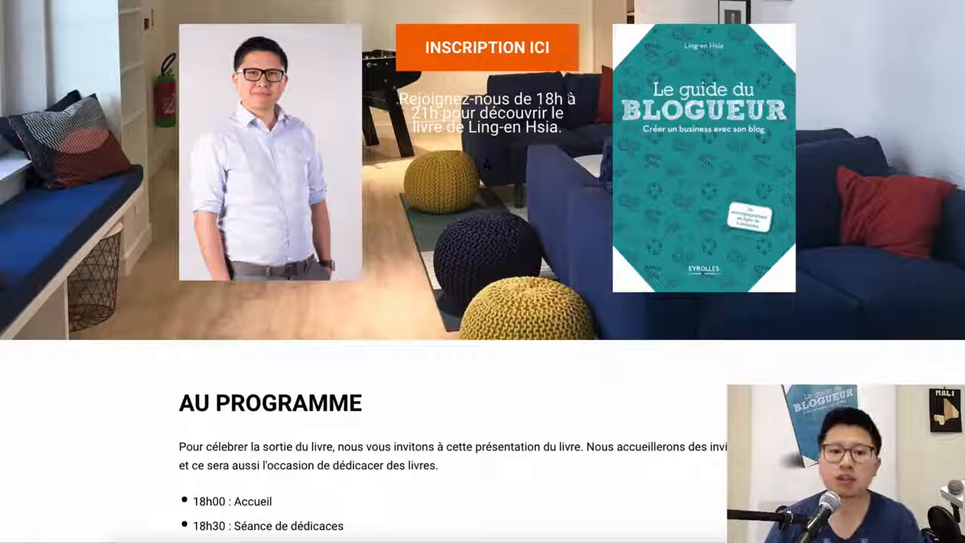
pyautogui.scroll(-15, 846, 155)
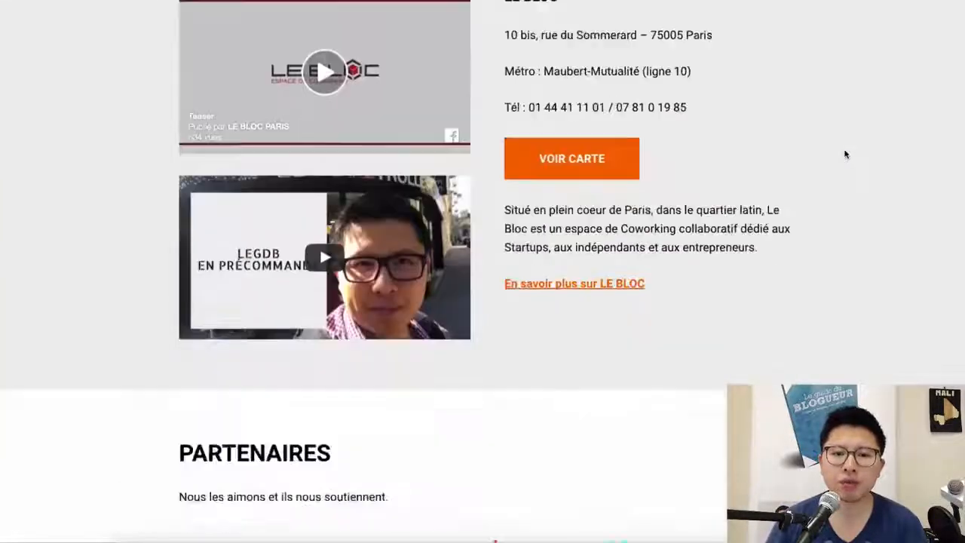
pyautogui.scroll(20, 846, 155)
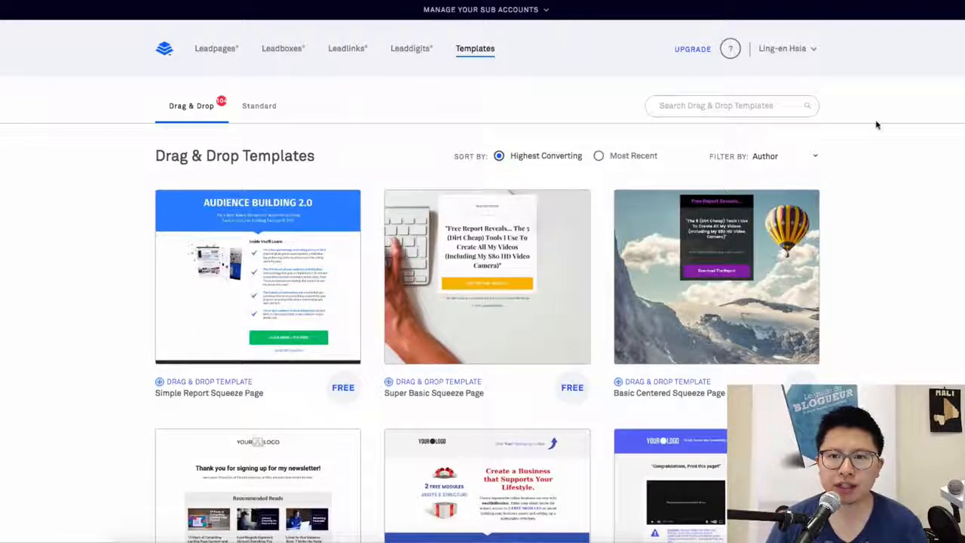
# Filter the drag-and-drop templates by the Sales category.
pyautogui.click(794, 157)
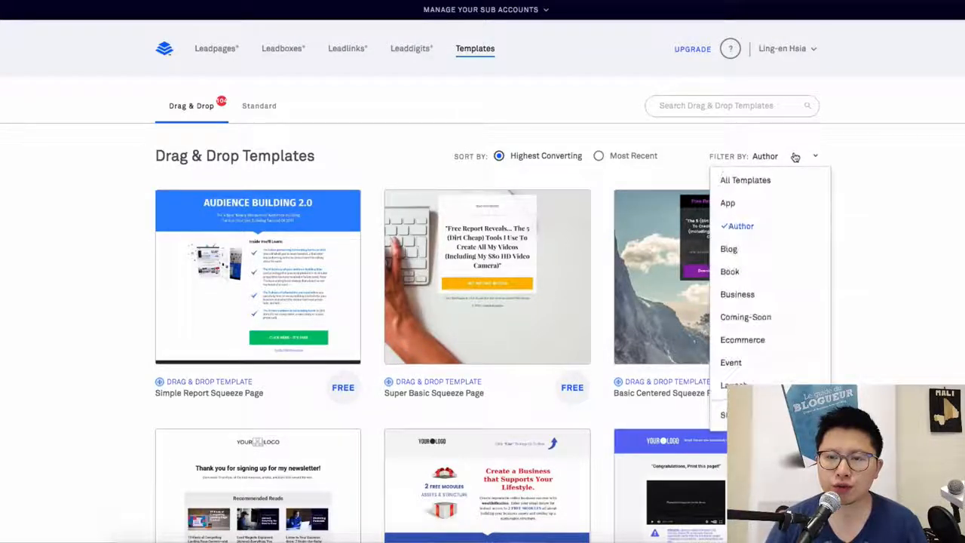
pyautogui.scroll(-2, 770, 288)
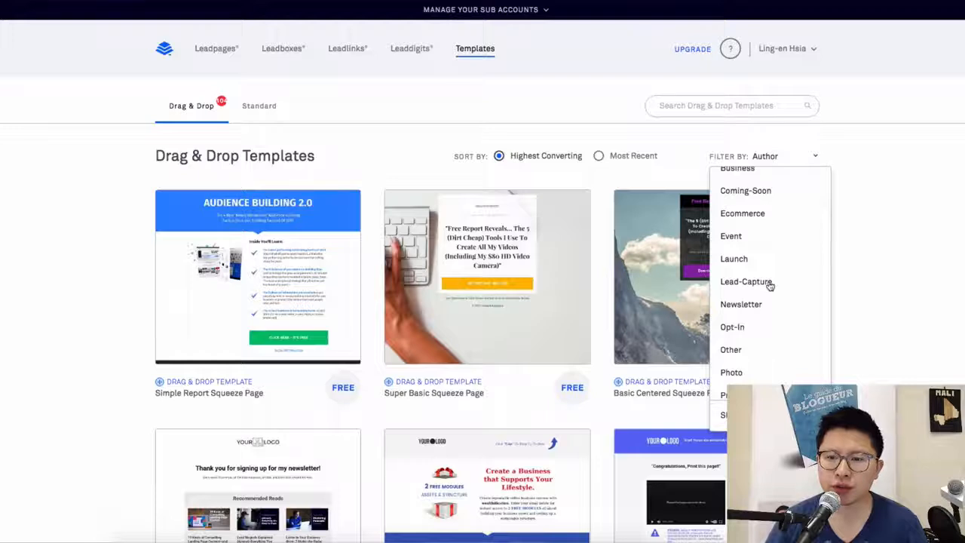
pyautogui.scroll(-3, 738, 332)
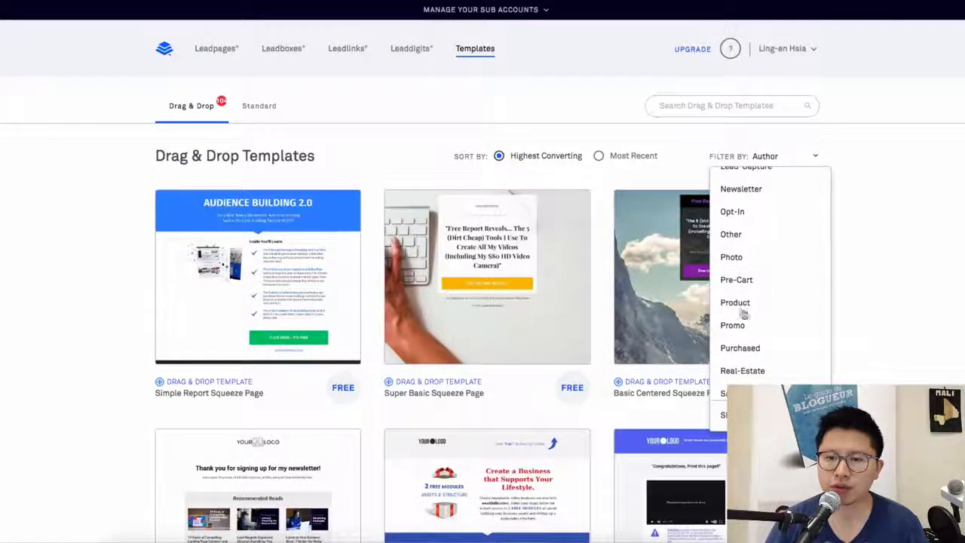
pyautogui.scroll(-2, 742, 356)
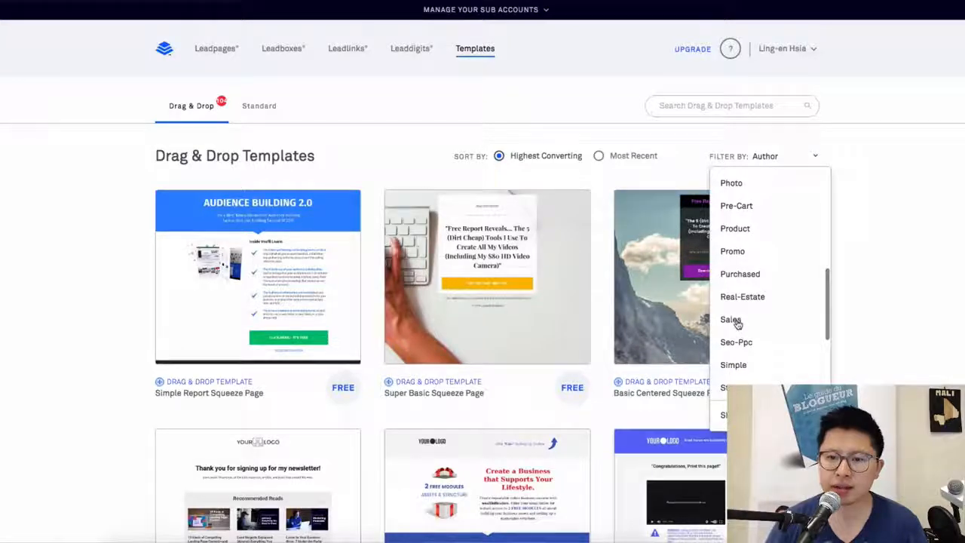
pyautogui.click(737, 323)
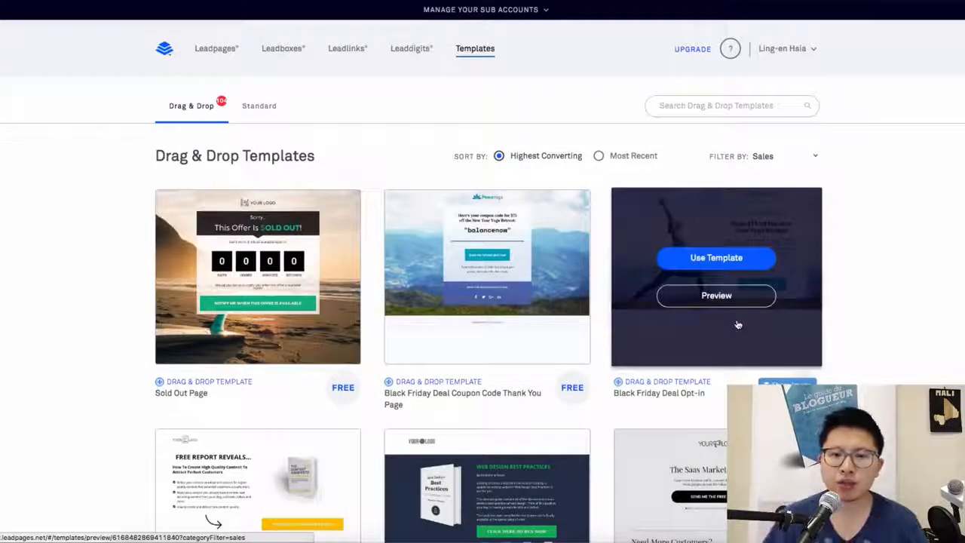
# Open the preview of the Feature Sales template and look through its page layout.
pyautogui.scroll(-7, 855, 307)
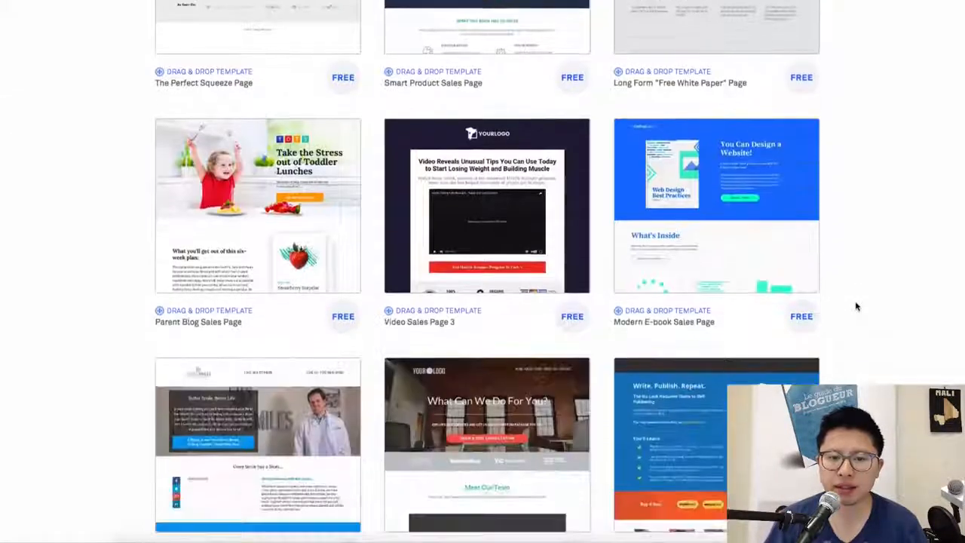
pyautogui.scroll(-9, 856, 306)
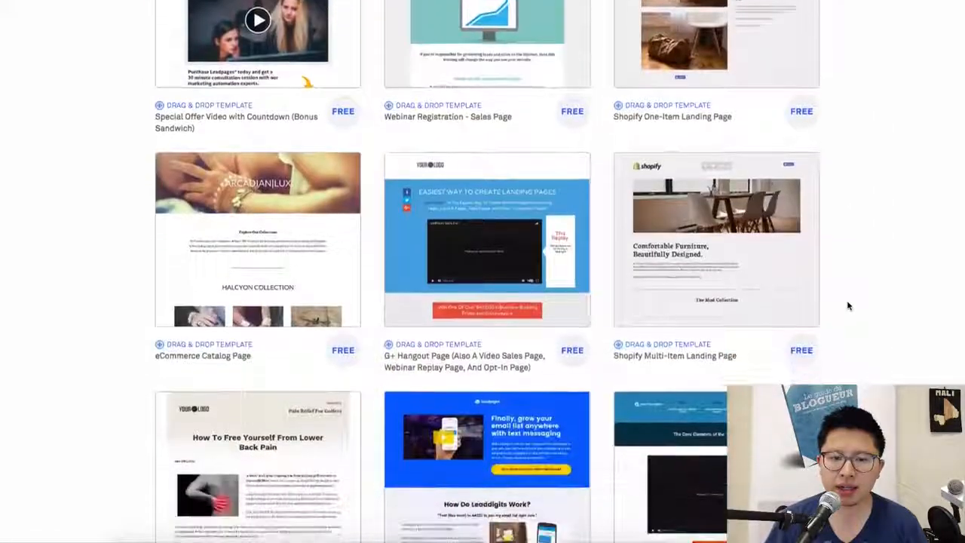
pyautogui.scroll(-3, 848, 306)
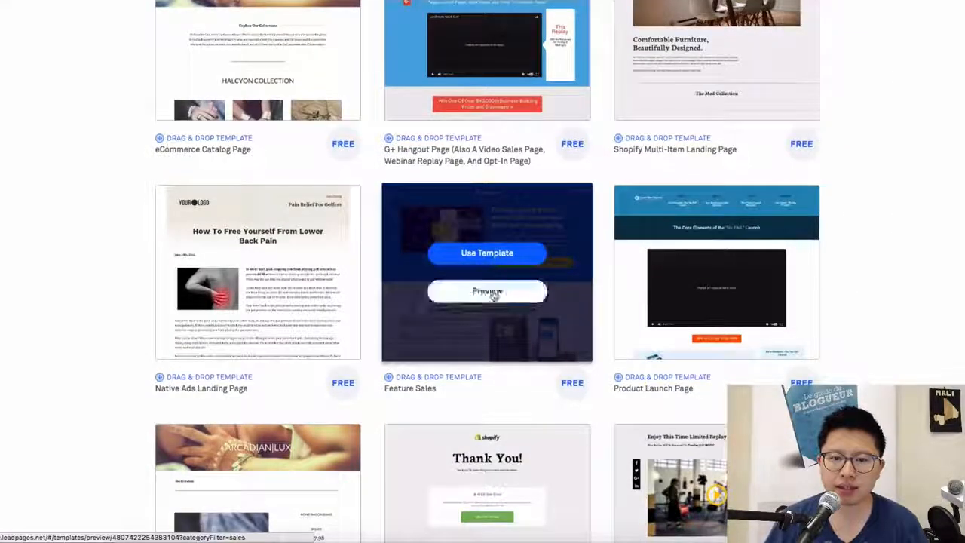
pyautogui.click(494, 296)
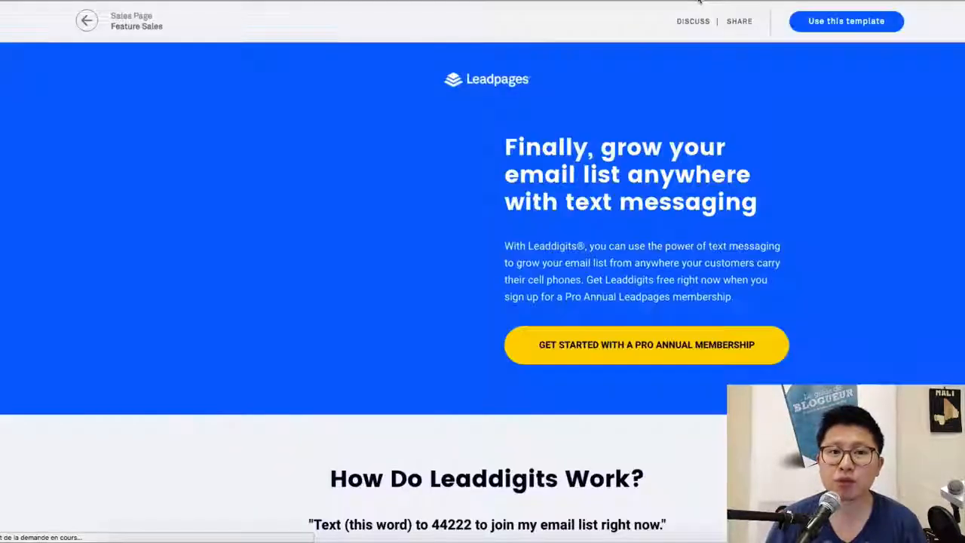
pyautogui.scroll(-8, 724, 102)
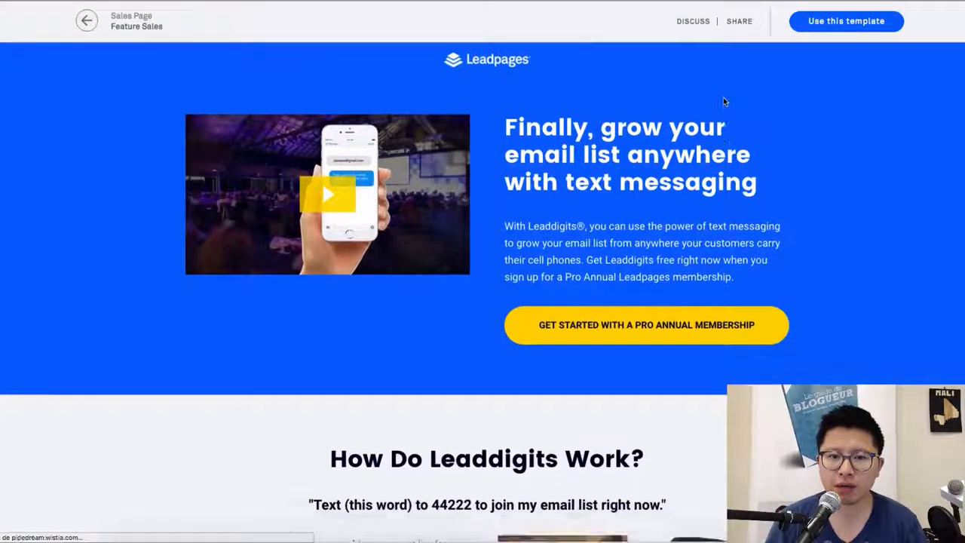
pyautogui.scroll(-15, 723, 97)
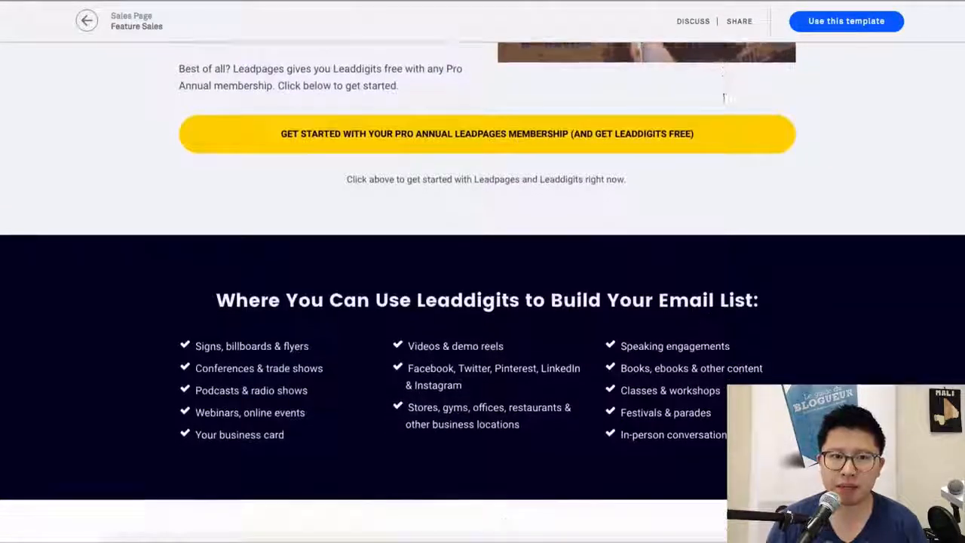
pyautogui.scroll(20, 723, 97)
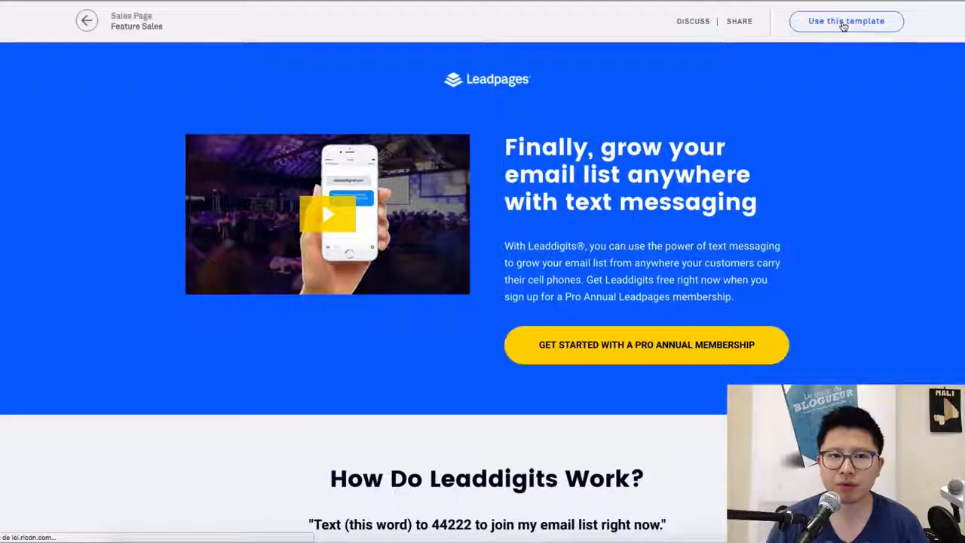
# Use the previewed template to start building a page named "#legdb - coaching".
pyautogui.click(844, 27)
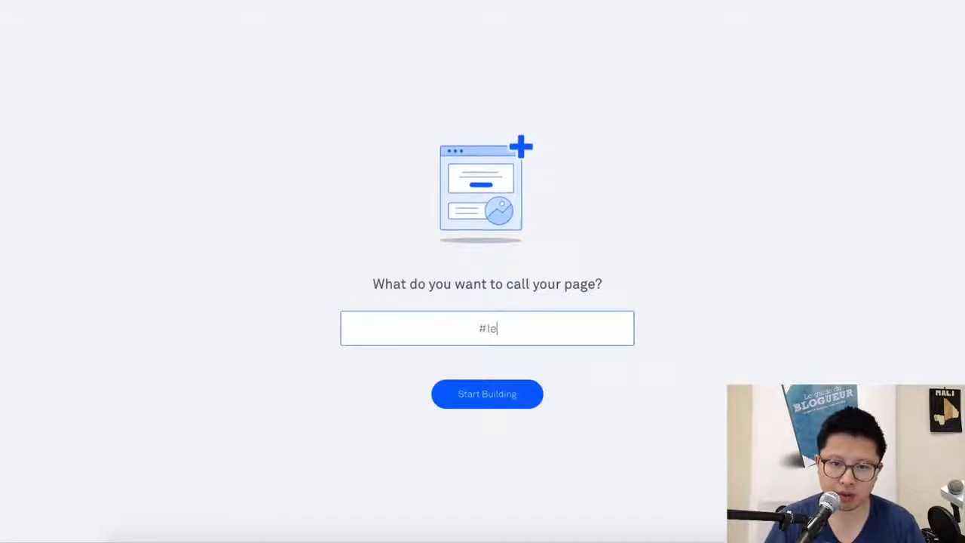
pyautogui.write('co')
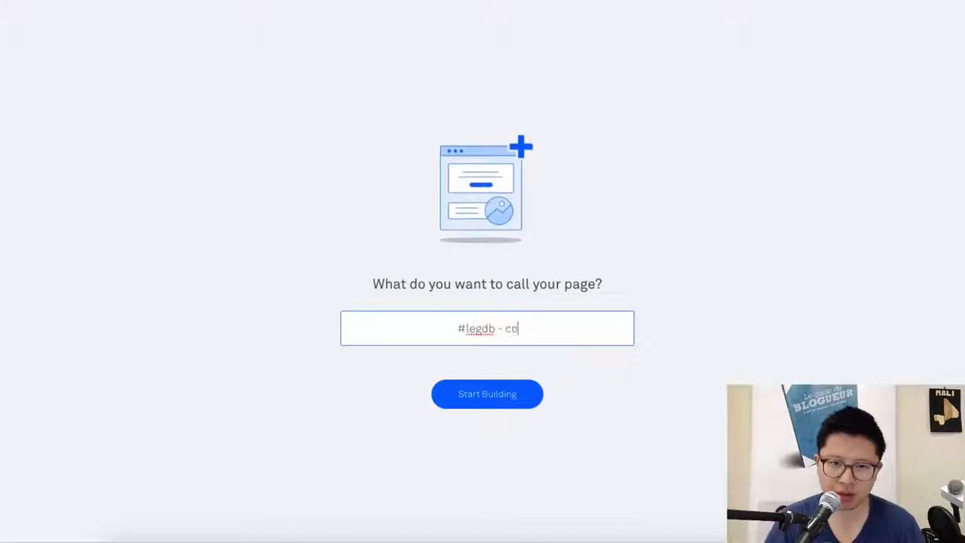
pyautogui.write('aching')
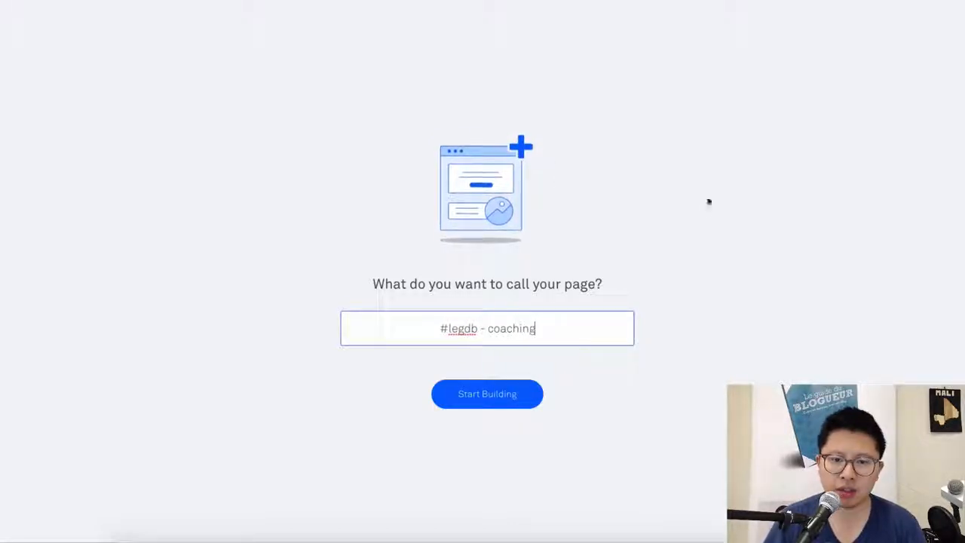
pyautogui.click(489, 397)
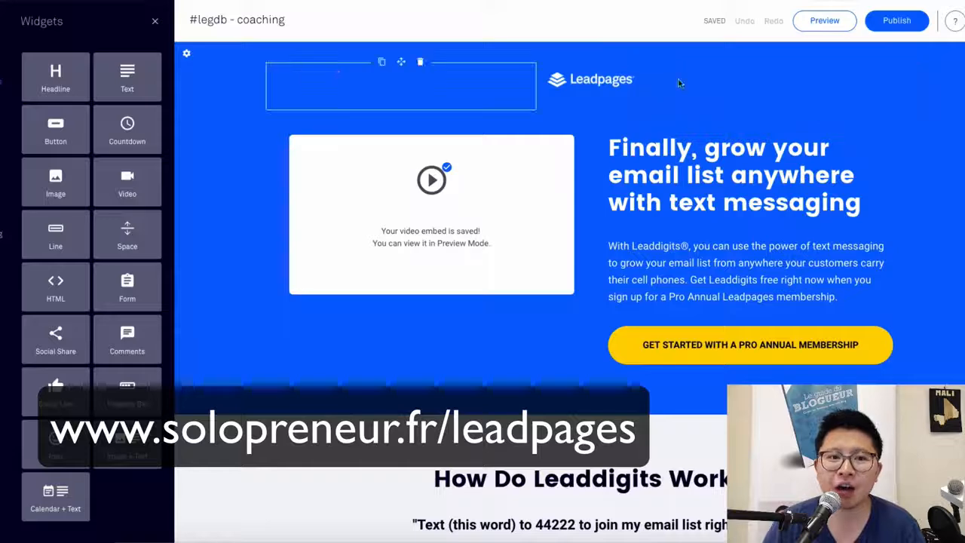
# Replace the header's Leadpages logo with the Guide du Blogueur book cover image, Couv 3D 400.png, from the existing images.
pyautogui.click(581, 81)
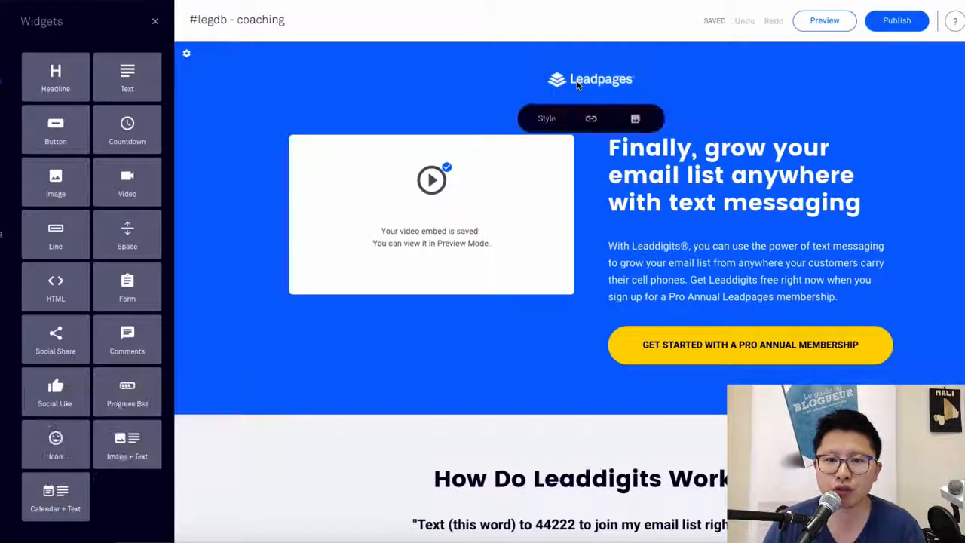
pyautogui.click(635, 120)
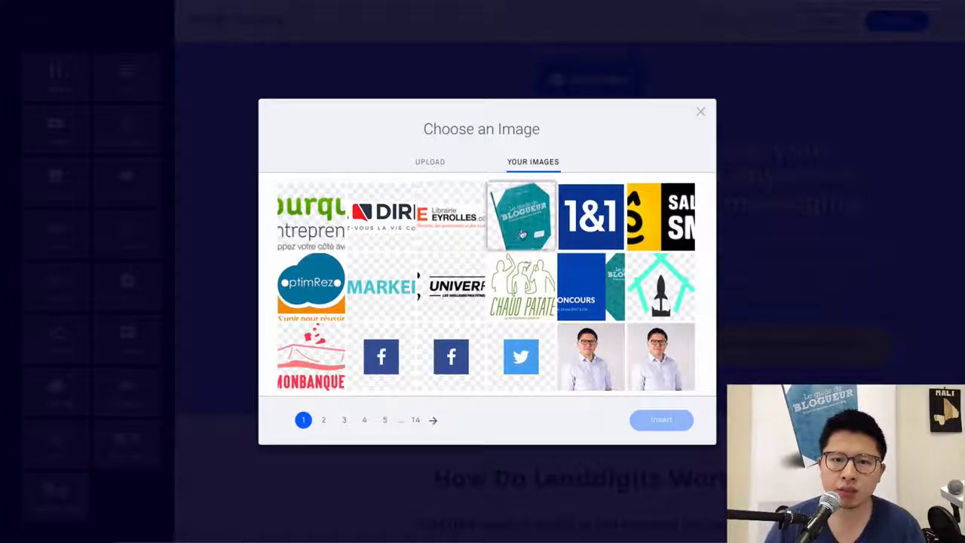
pyautogui.click(521, 234)
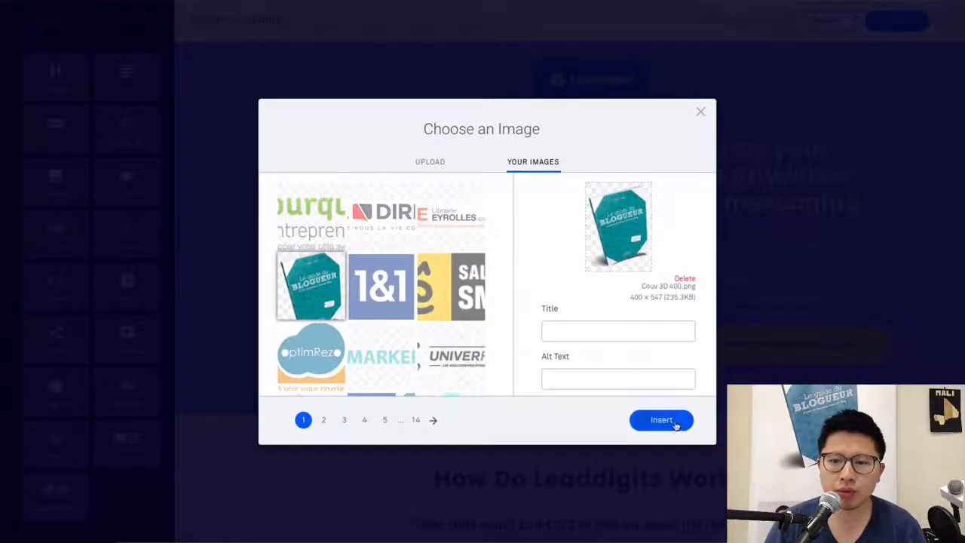
pyautogui.click(661, 420)
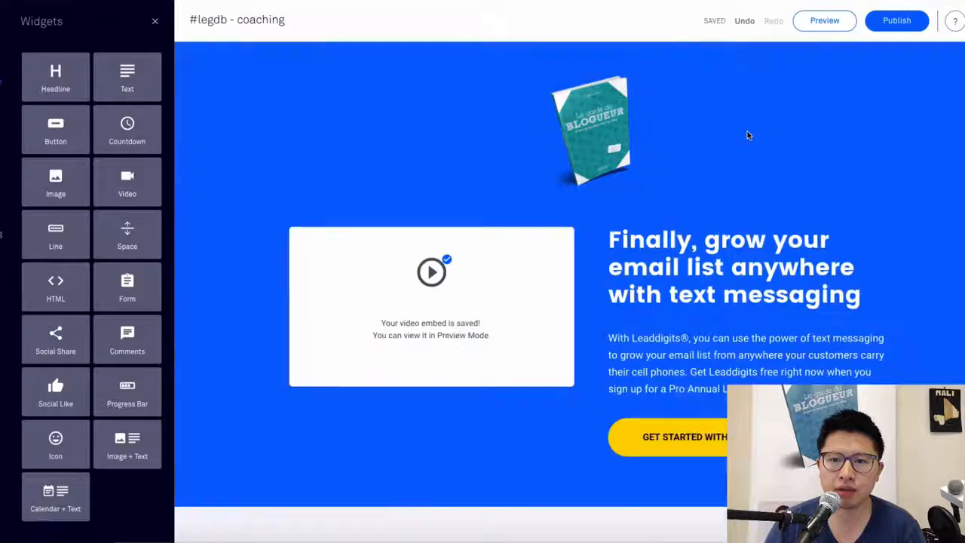
# Add a button widget beneath the three checklist columns in the "Where You Can Use Leaddigits" section.
pyautogui.scroll(-3, 728, 147)
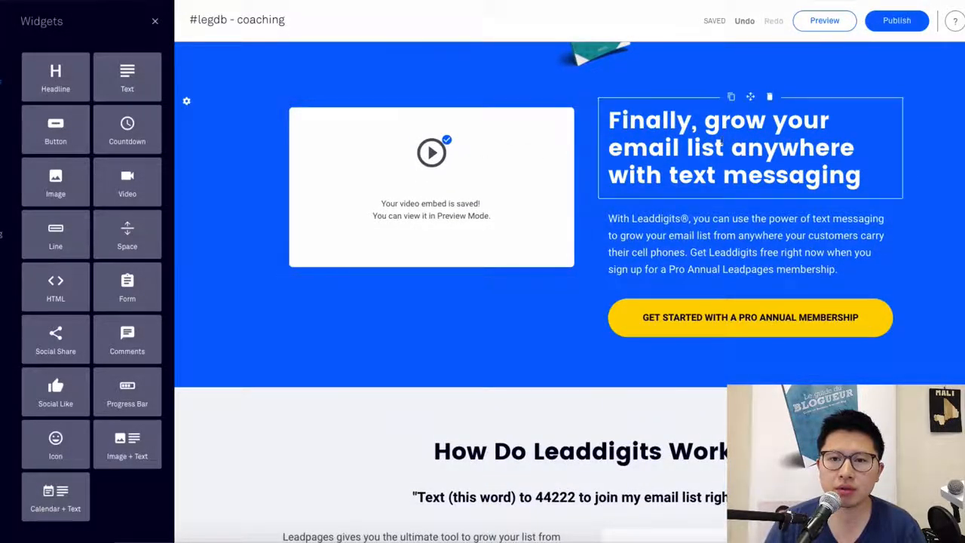
pyautogui.scroll(-4, 714, 164)
pyautogui.scroll(-5, 681, 164)
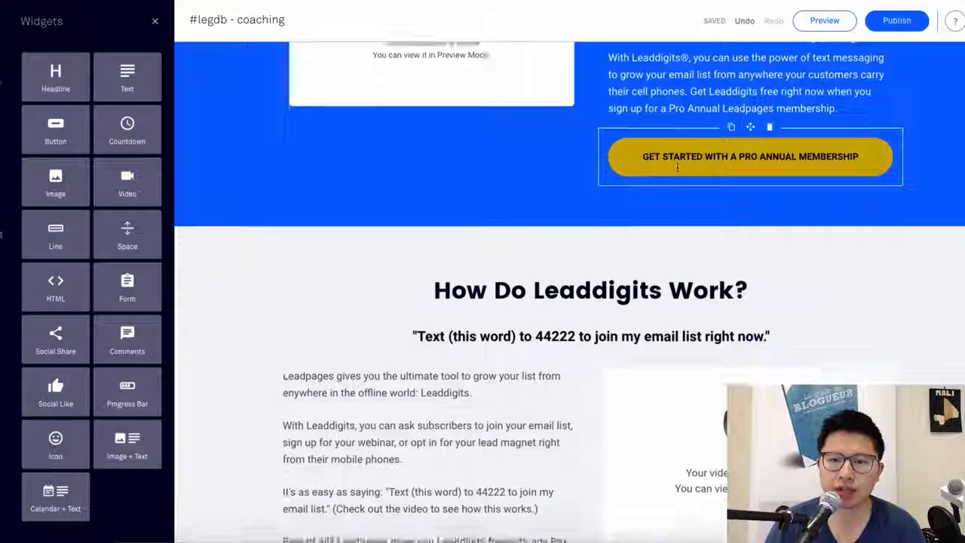
pyautogui.scroll(-6, 551, 225)
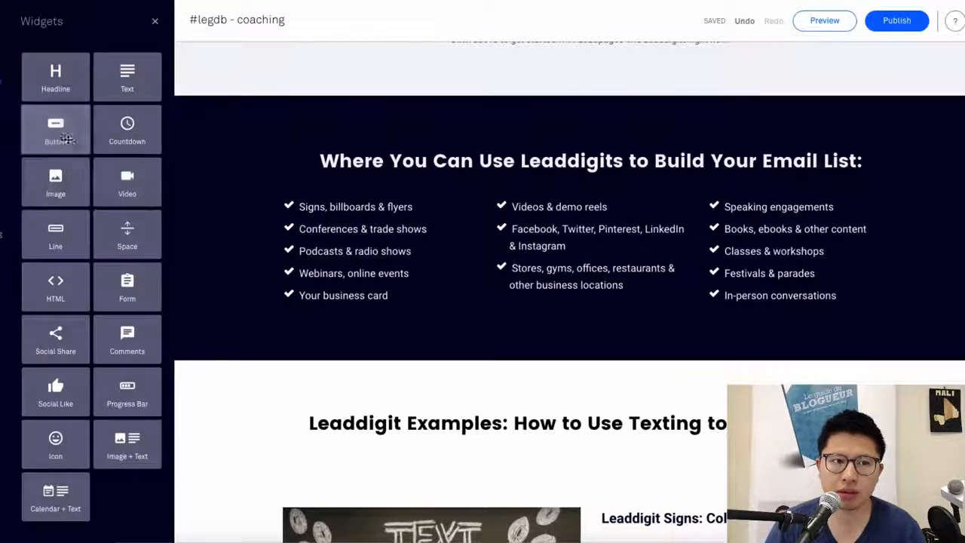
pyautogui.moveTo(403, 256); pyautogui.dragTo(567, 312)
pyautogui.moveTo(697, 256); pyautogui.dragTo(602, 368)
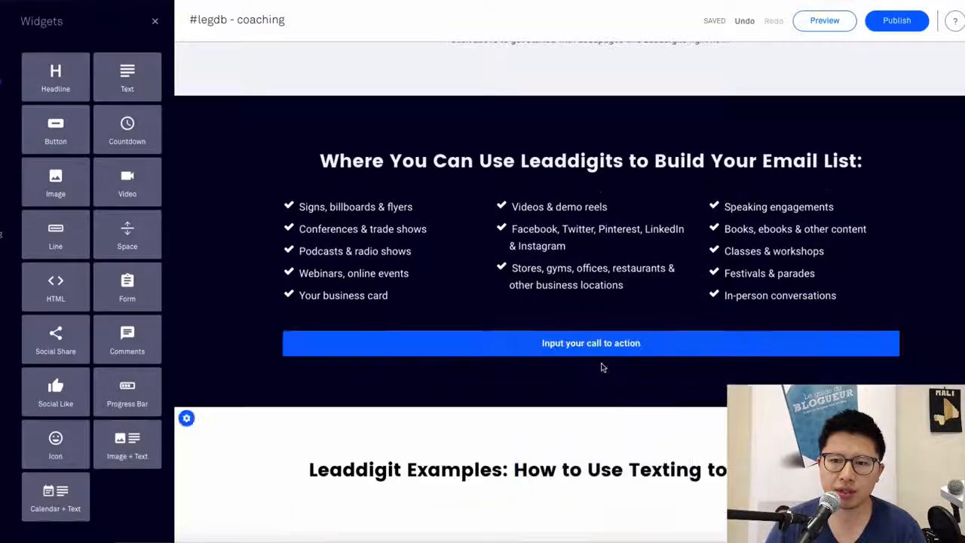
# Turn off full width for the new call-to-action button and give it rounded corners.
pyautogui.click(583, 343)
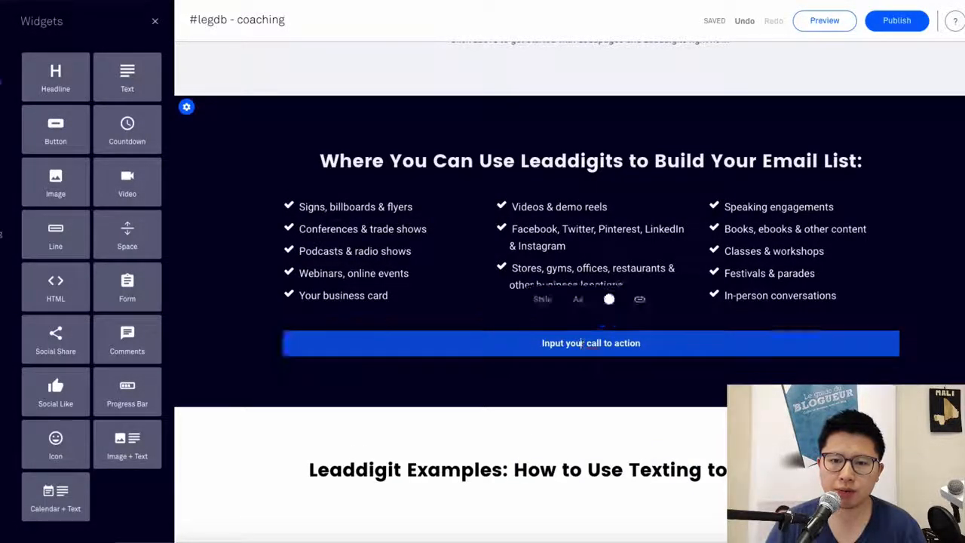
pyautogui.click(543, 299)
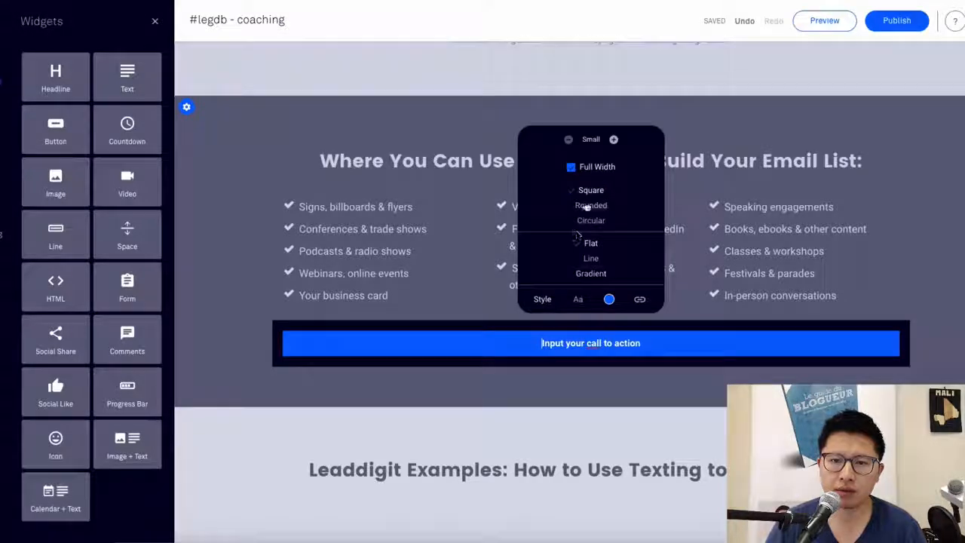
pyautogui.click(571, 168)
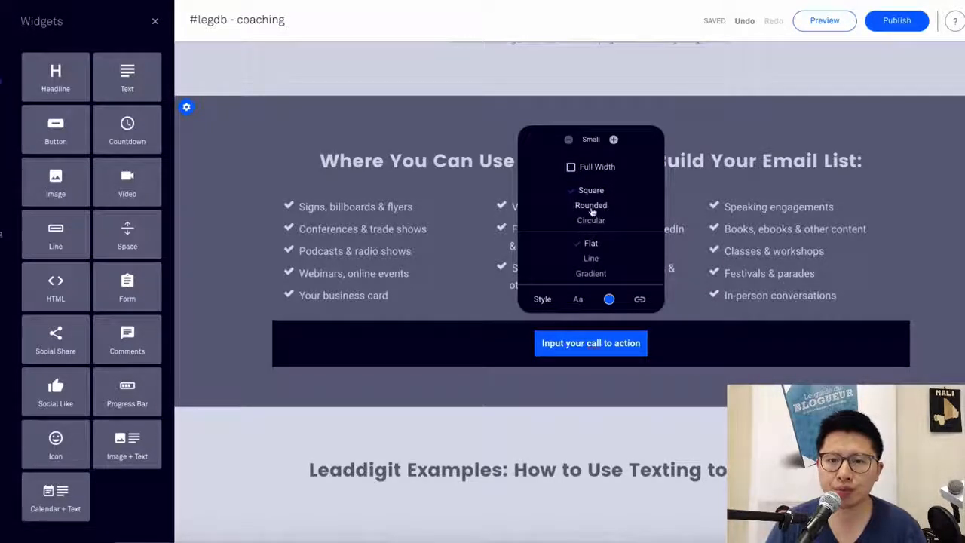
pyautogui.click(591, 206)
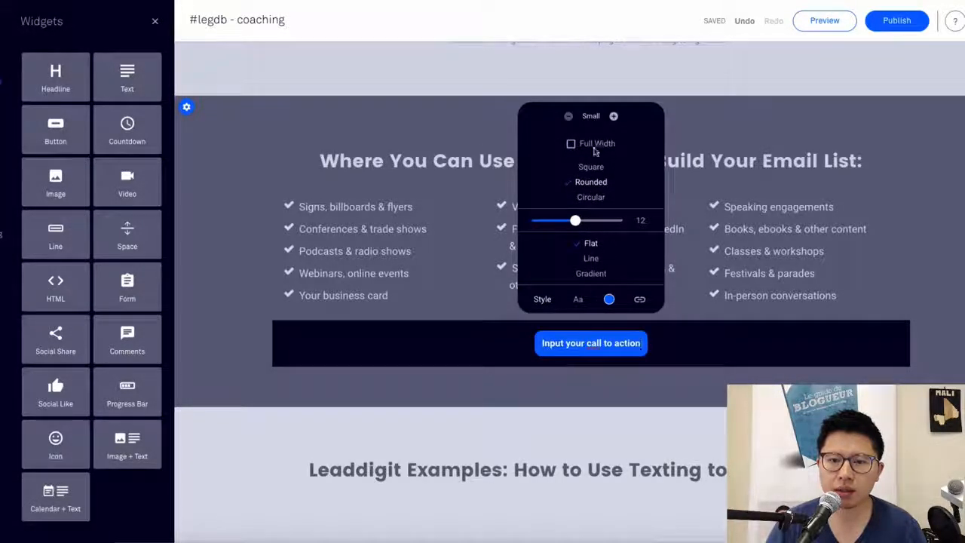
pyautogui.click(544, 300)
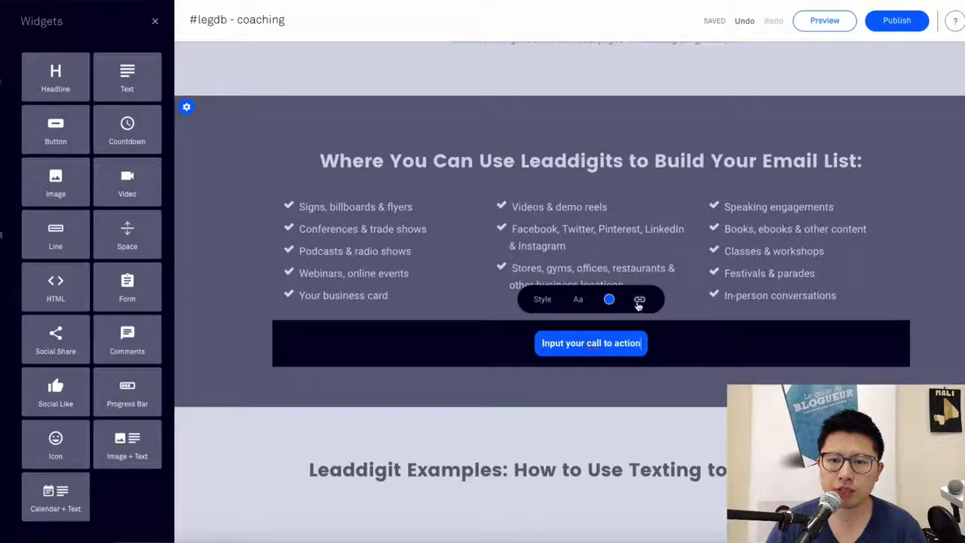
pyautogui.click(638, 300)
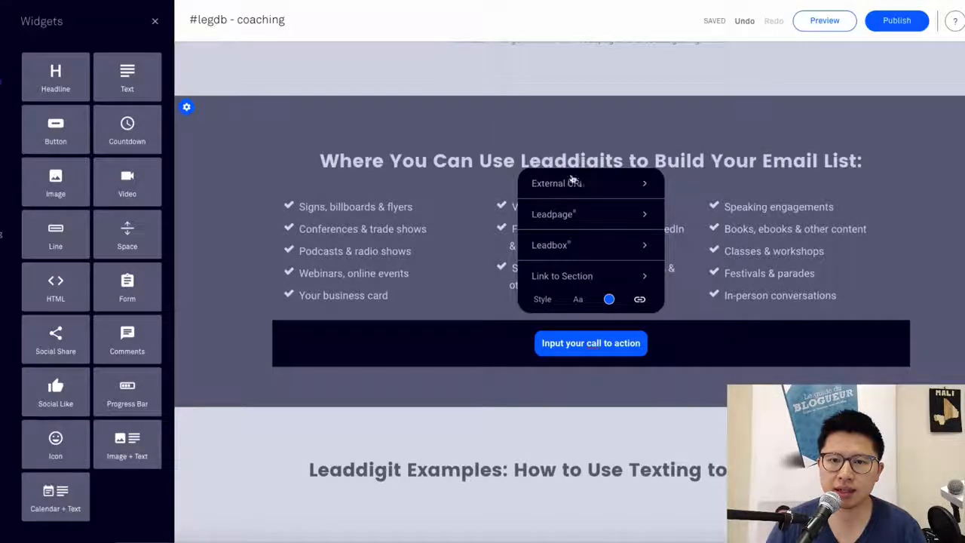
pyautogui.click(576, 203)
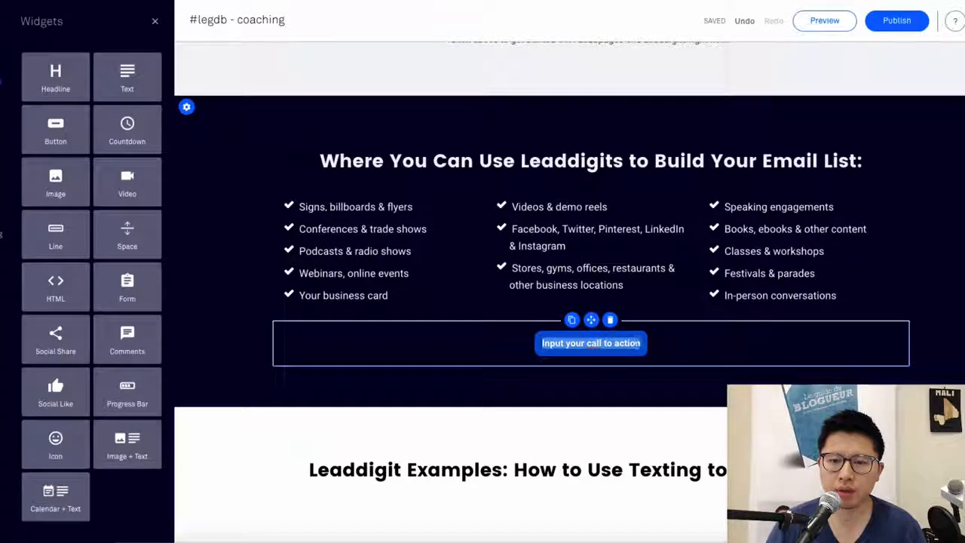
pyautogui.click(634, 343)
pyautogui.click(639, 300)
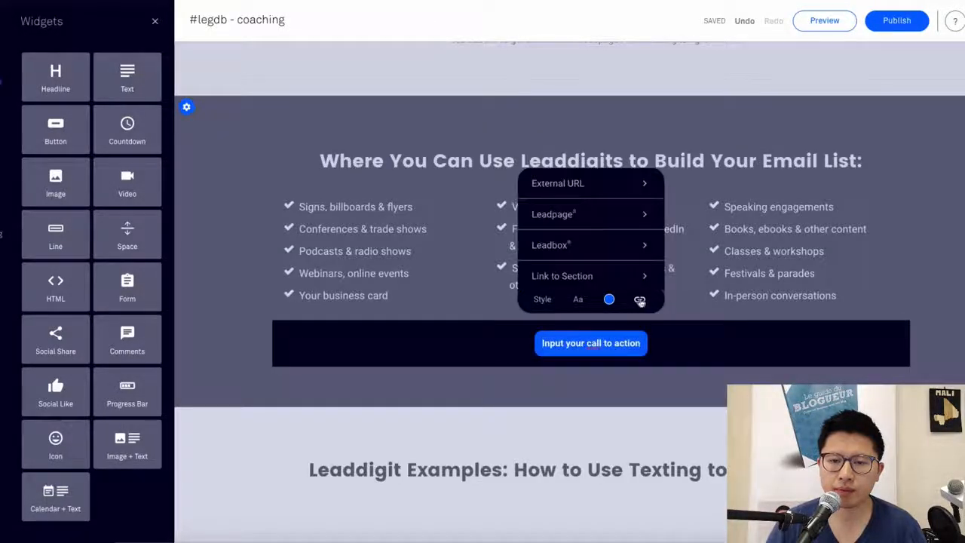
pyautogui.click(560, 184)
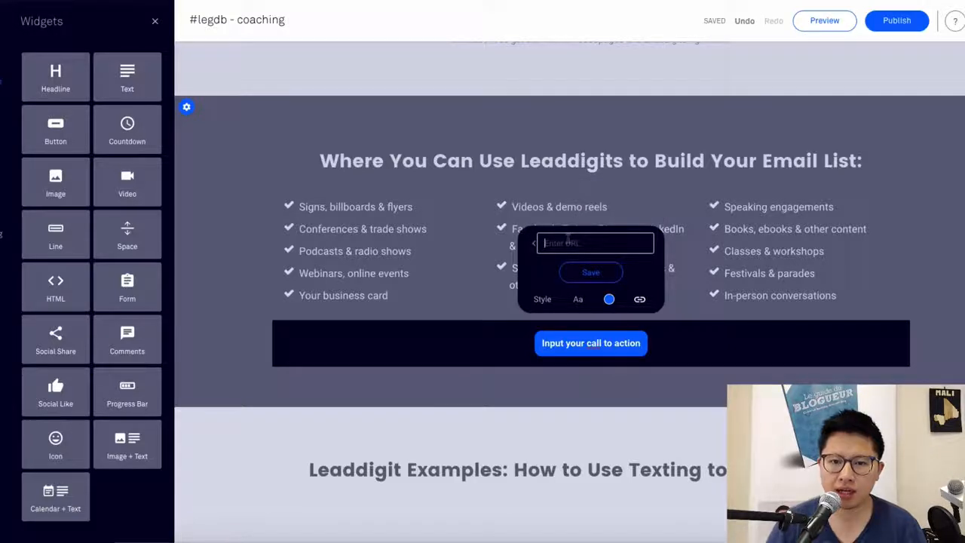
pyautogui.write('http://legdb.fr/amazon')
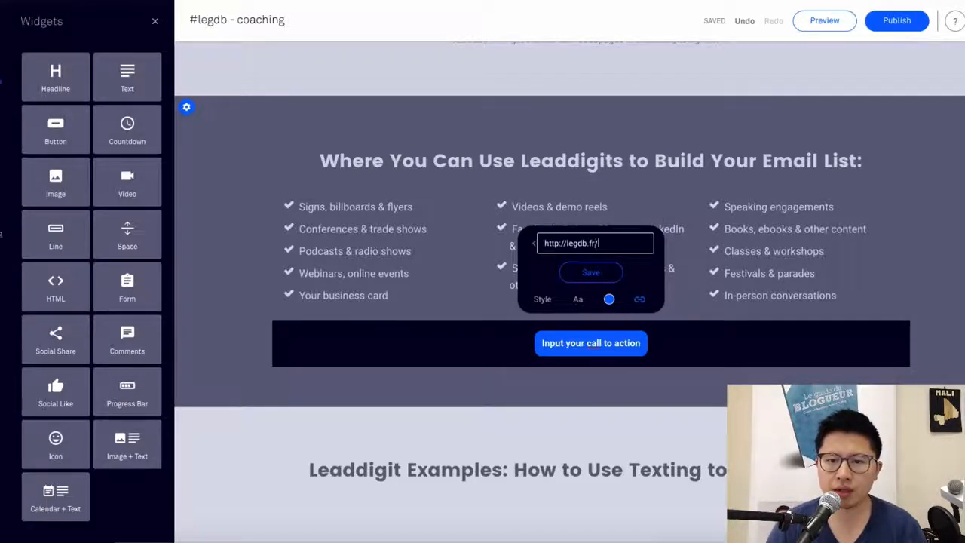
pyautogui.click(578, 276)
pyautogui.click(562, 235)
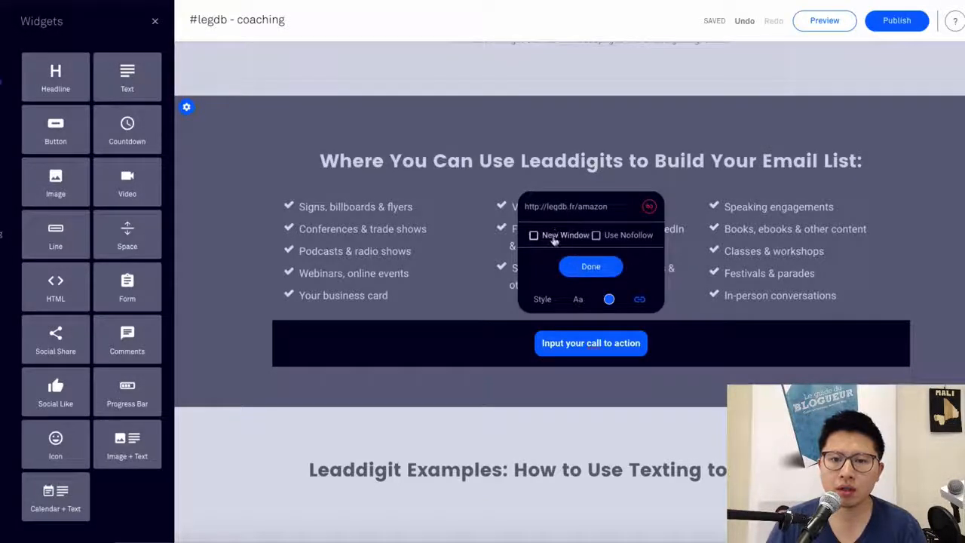
pyautogui.click(597, 270)
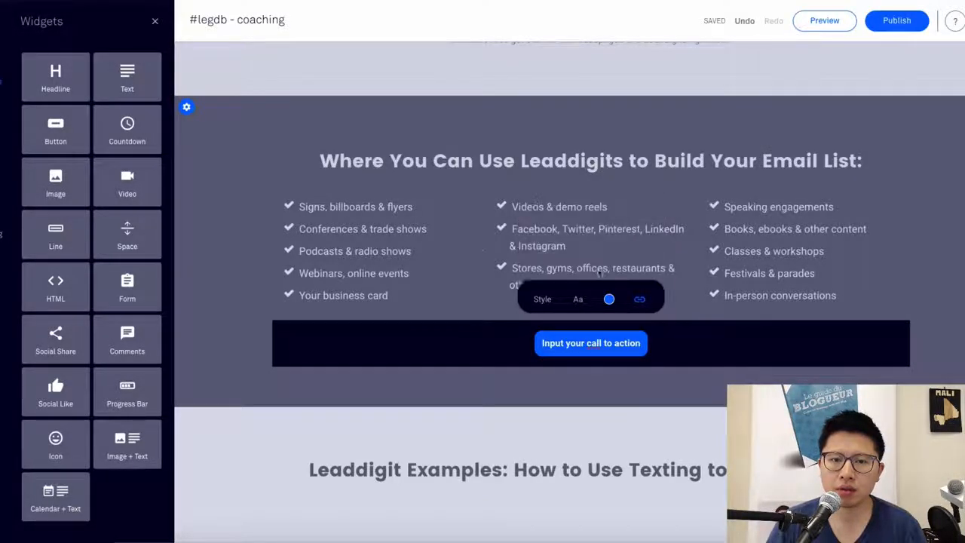
# Replace the first item of the middle checklist with "C'est facile".
pyautogui.click(534, 208)
pyautogui.moveTo(512, 206); pyautogui.dragTo(613, 205)
pyautogui.write("C'est facile")
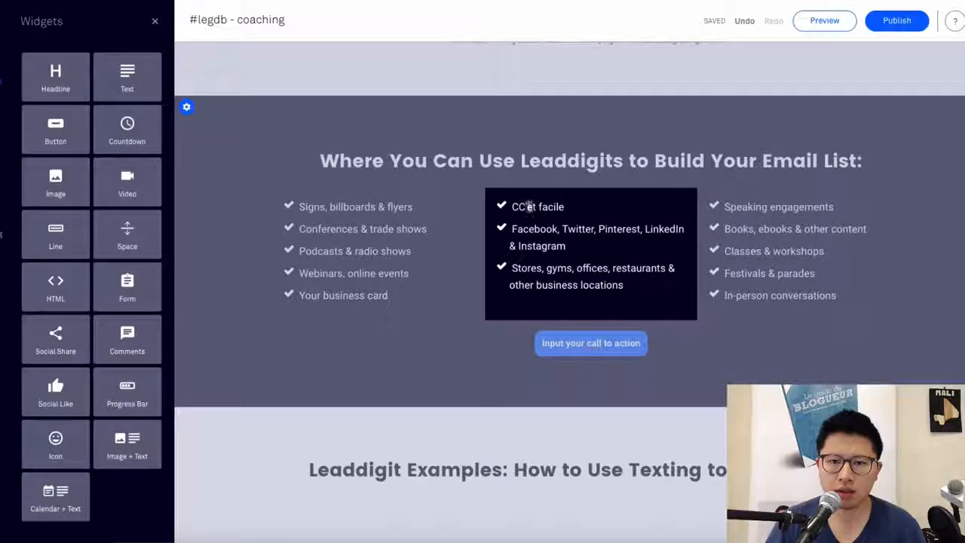
pyautogui.press('BackSpace')
pyautogui.hotkey('shift', 'Right')
pyautogui.hotkey('shift', 'Right')
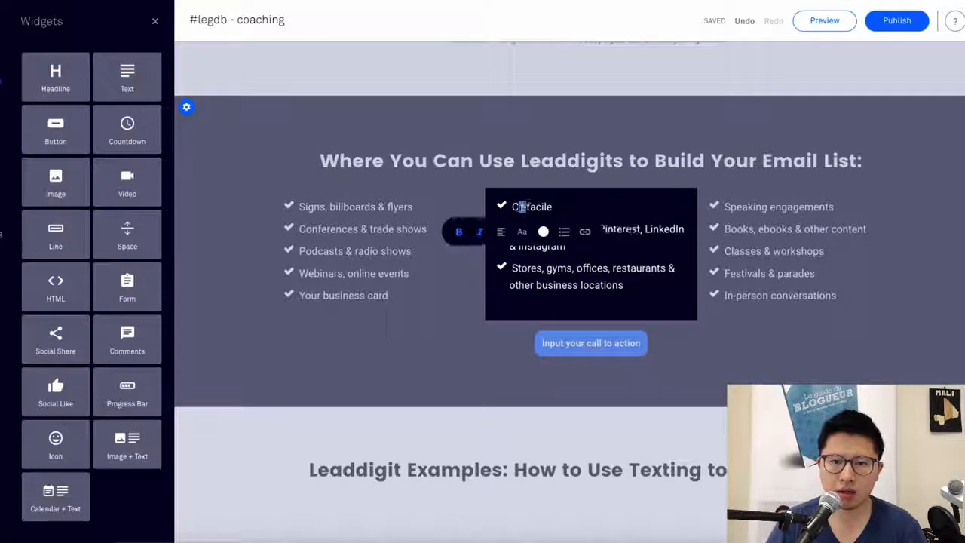
pyautogui.write('e')
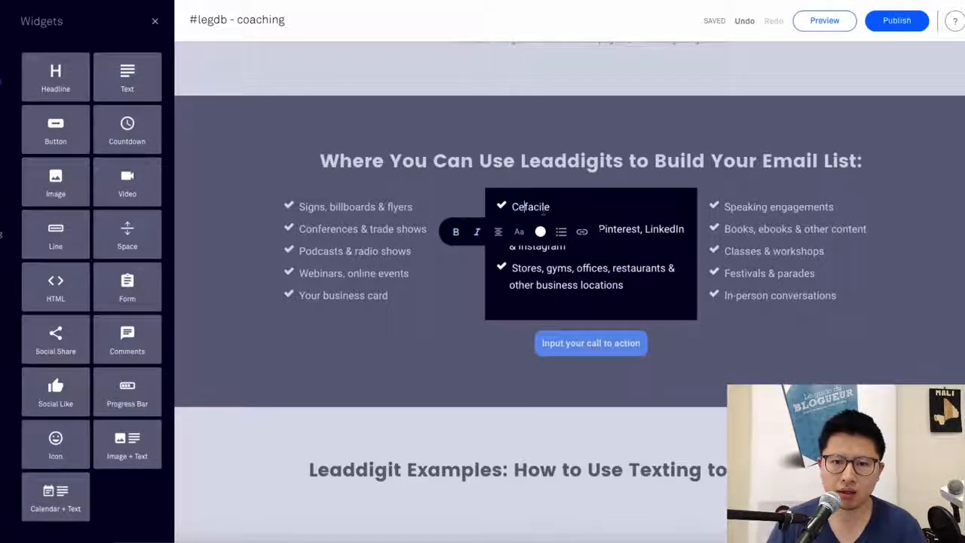
pyautogui.write('st')
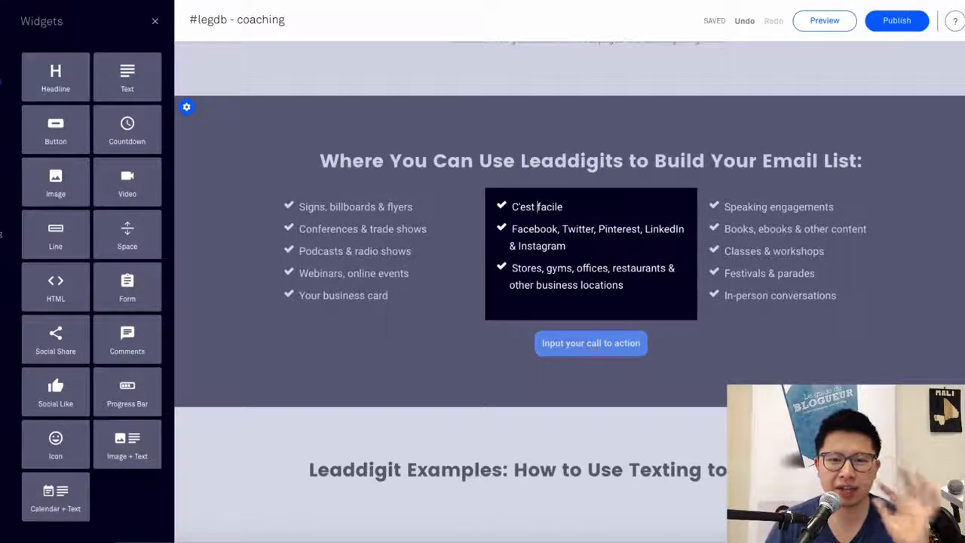
pyautogui.click(489, 341)
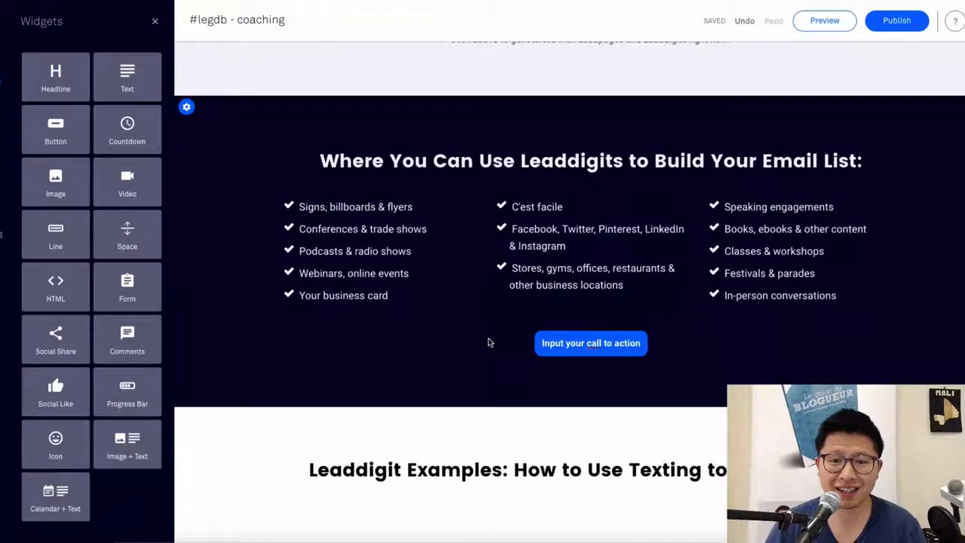
# Replace the middle checklist's social networks item with "F" and delete the checklist column that starts with "Speaking engagements".
pyautogui.click(559, 228)
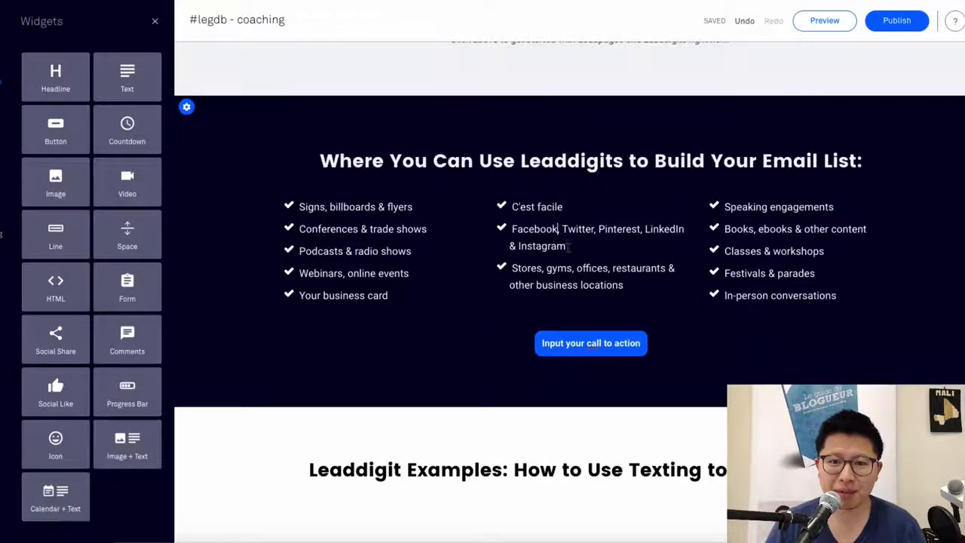
pyautogui.moveTo(567, 245); pyautogui.dragTo(528, 229)
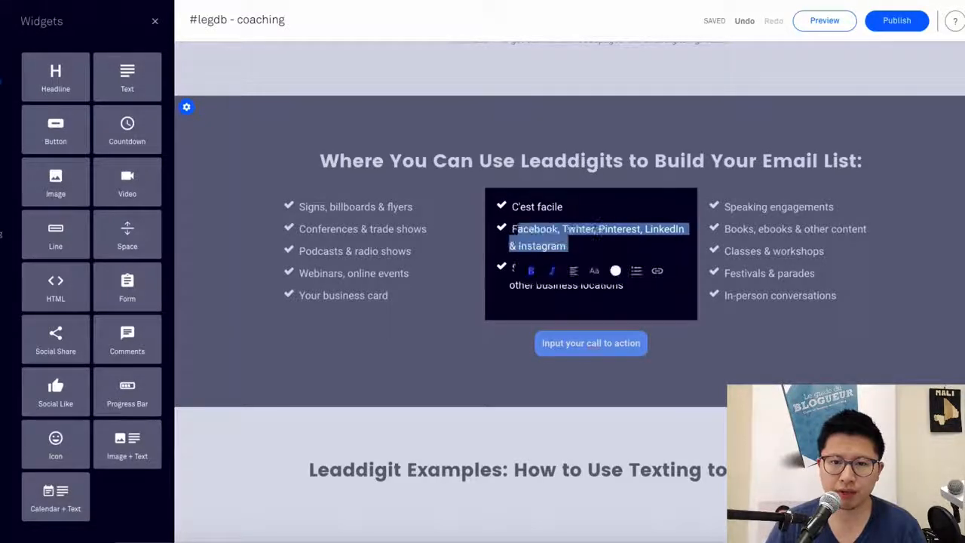
pyautogui.write('F')
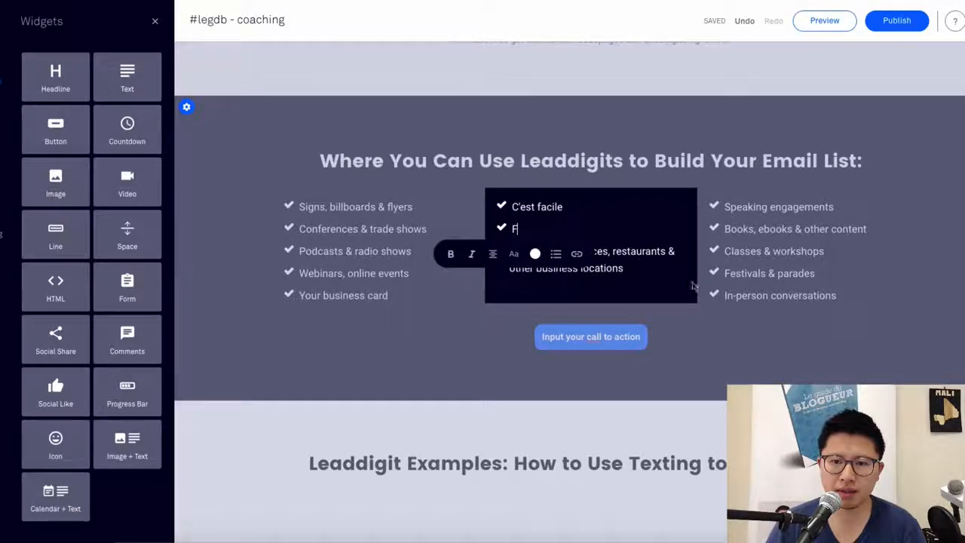
pyautogui.click(809, 307)
pyautogui.click(823, 188)
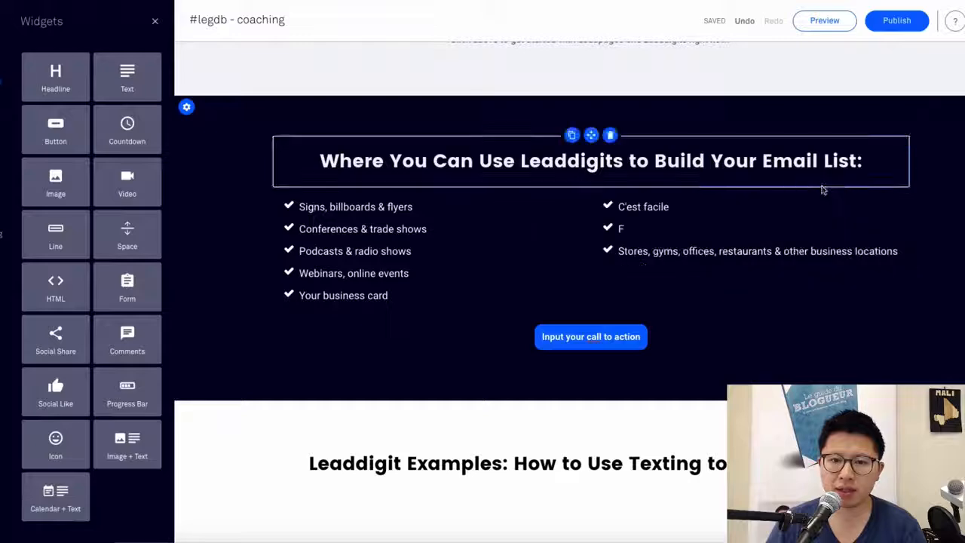
# Add two Headline widgets one above the other between the Live Events block and the Podcasts & Videos block.
pyautogui.scroll(-10, 485, 268)
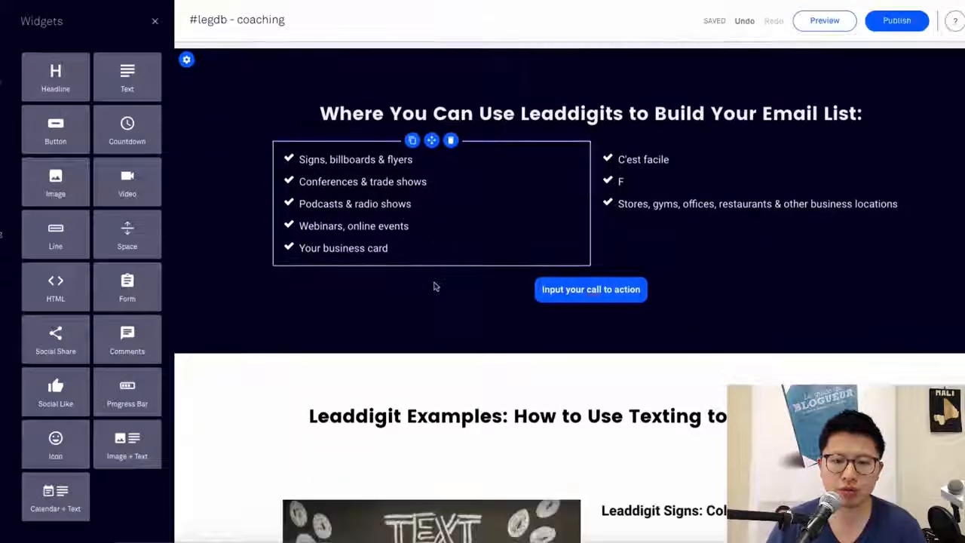
pyautogui.scroll(-1, 434, 279)
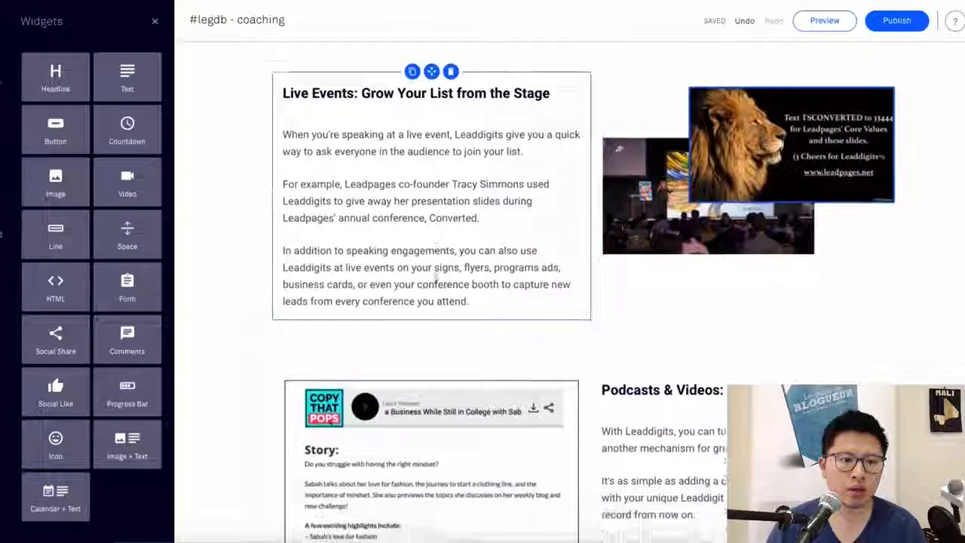
pyautogui.moveTo(511, 324)
pyautogui.mouseDown()
pyautogui.moveTo(551, 321)
pyautogui.moveTo(551, 309)
pyautogui.moveTo(520, 310)
pyautogui.mouseUp()
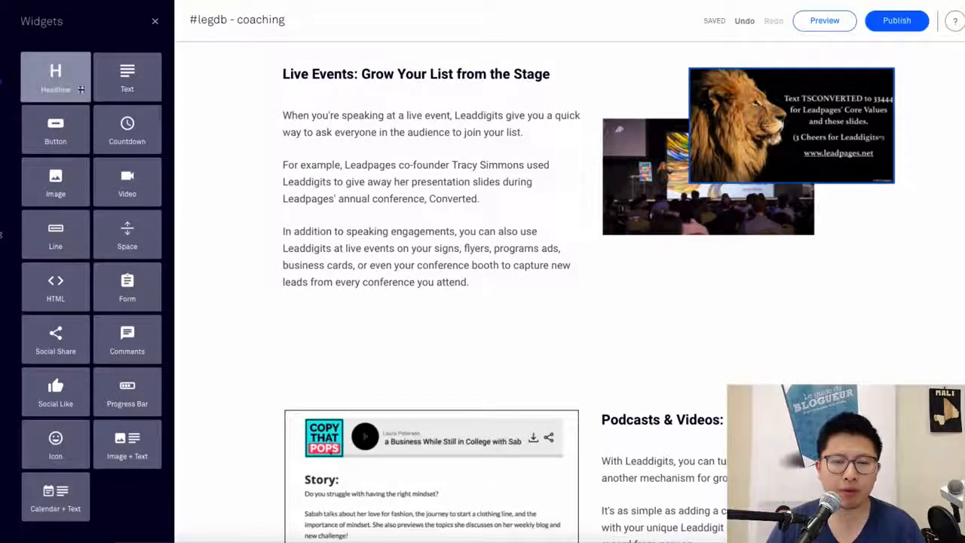
pyautogui.moveTo(81, 89); pyautogui.dragTo(573, 367)
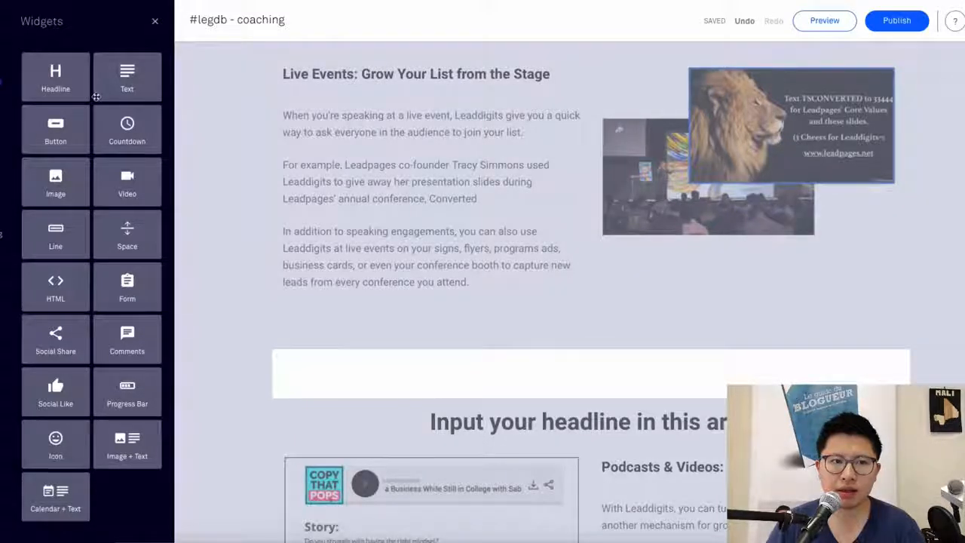
pyautogui.moveTo(80, 86); pyautogui.dragTo(578, 379)
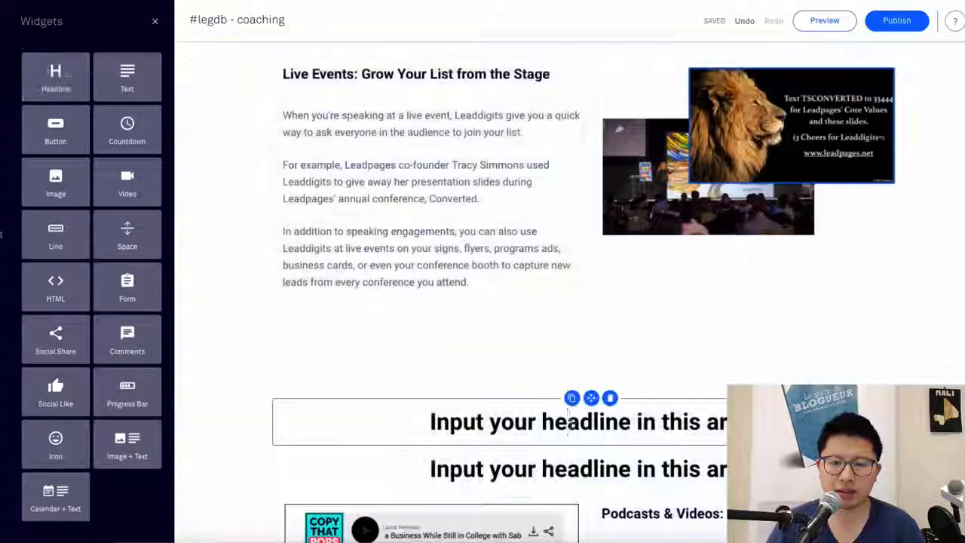
# Replace the text of the upper new headline with "PROMOTION".
pyautogui.click(568, 425)
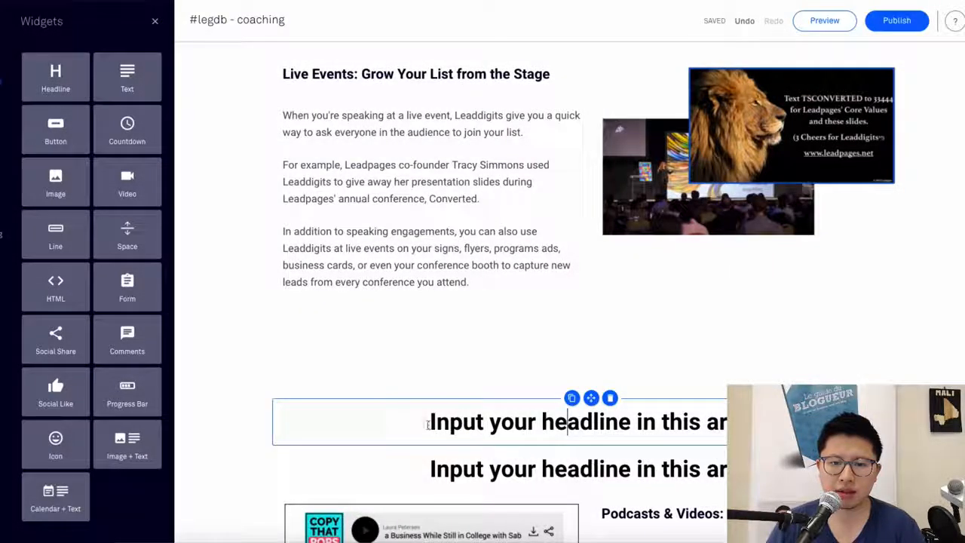
pyautogui.hotkey('ctrl', 'a')
pyautogui.write('P')
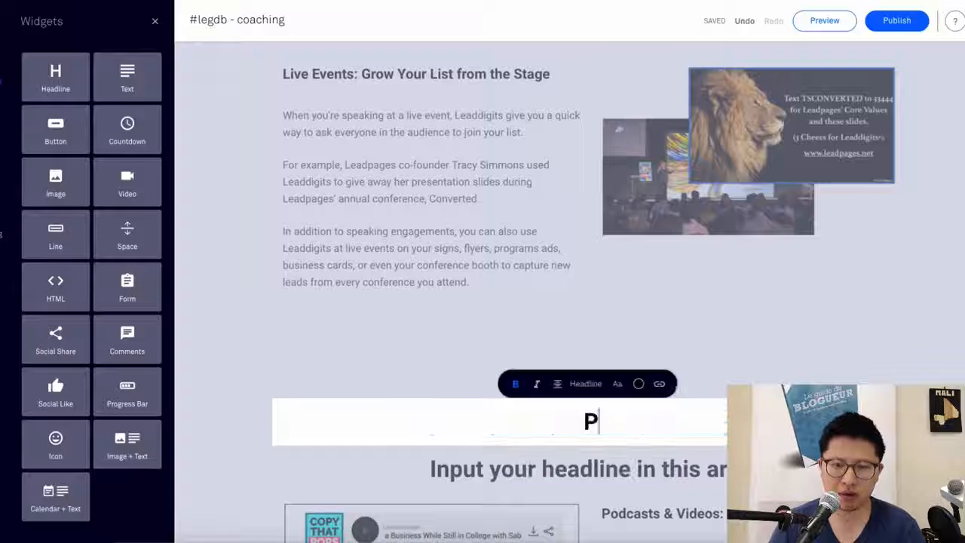
pyautogui.write('OOTION')
pyautogui.press('BackSpace')
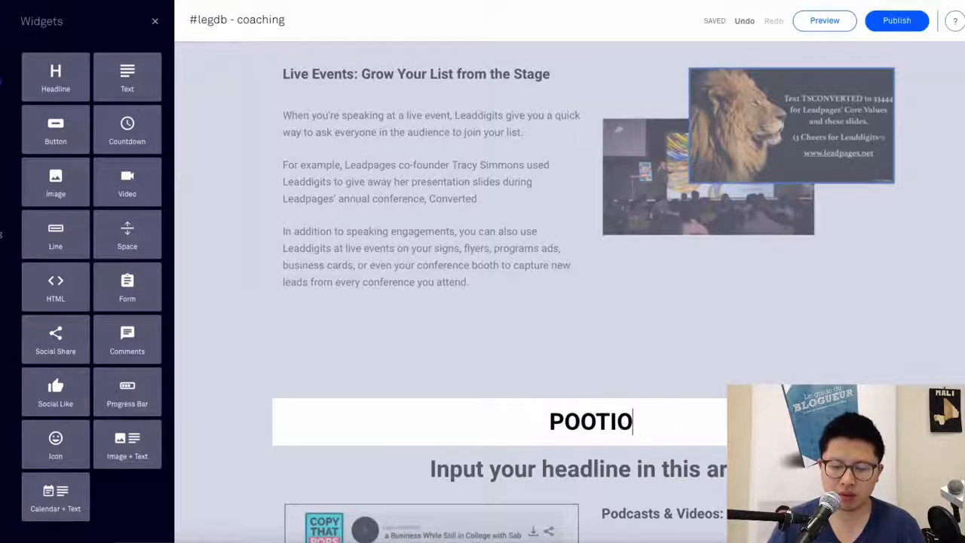
pyautogui.press('BackSpace')
pyautogui.press('BackSpace')
pyautogui.press('BackSpace')
pyautogui.write('R')
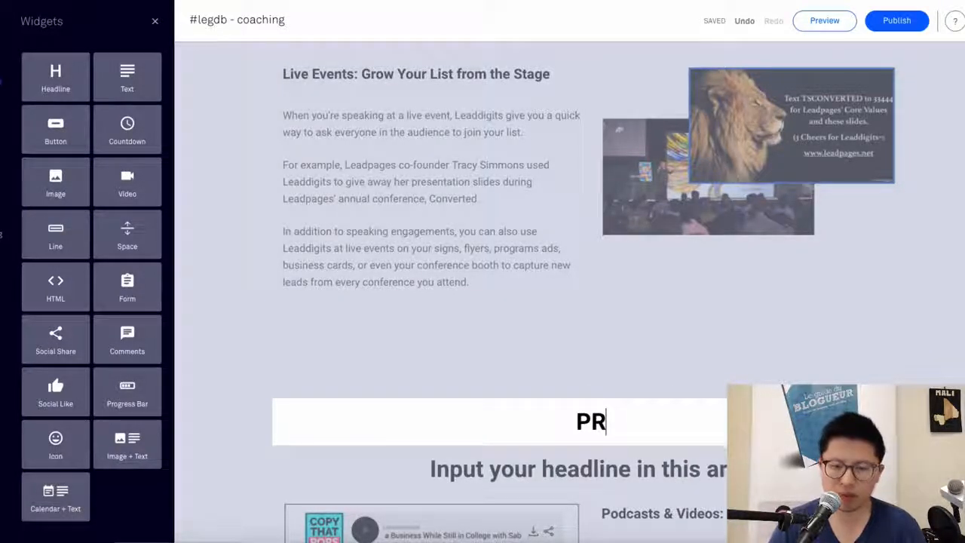
pyautogui.write('OMO')
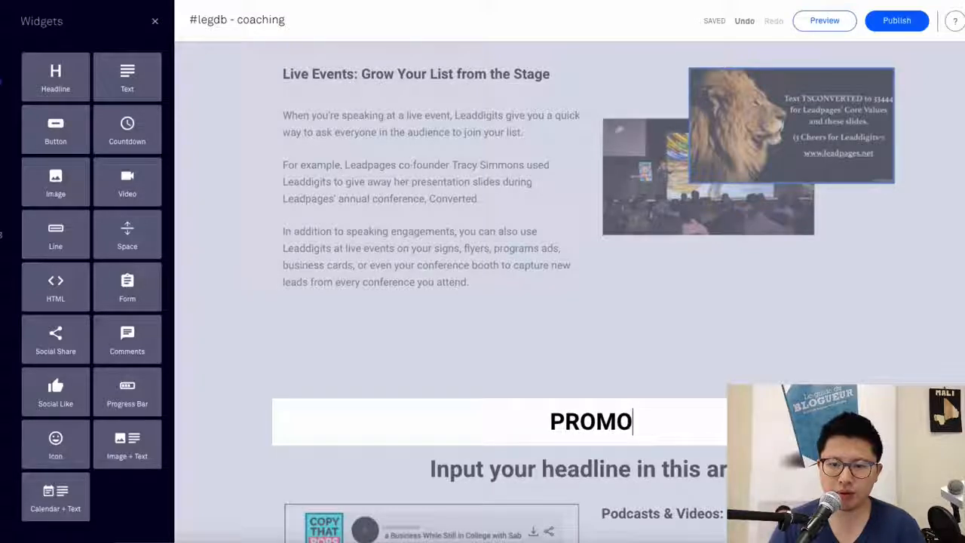
pyautogui.write('TION')
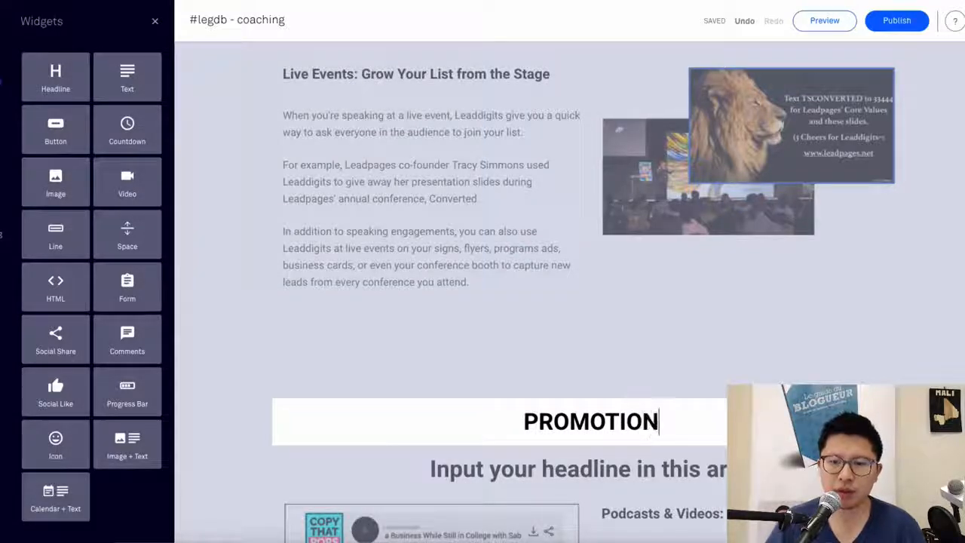
# Change the text color of the PROMOTION headline to the muted red #9c4444.
pyautogui.moveTo(712, 425); pyautogui.dragTo(515, 415)
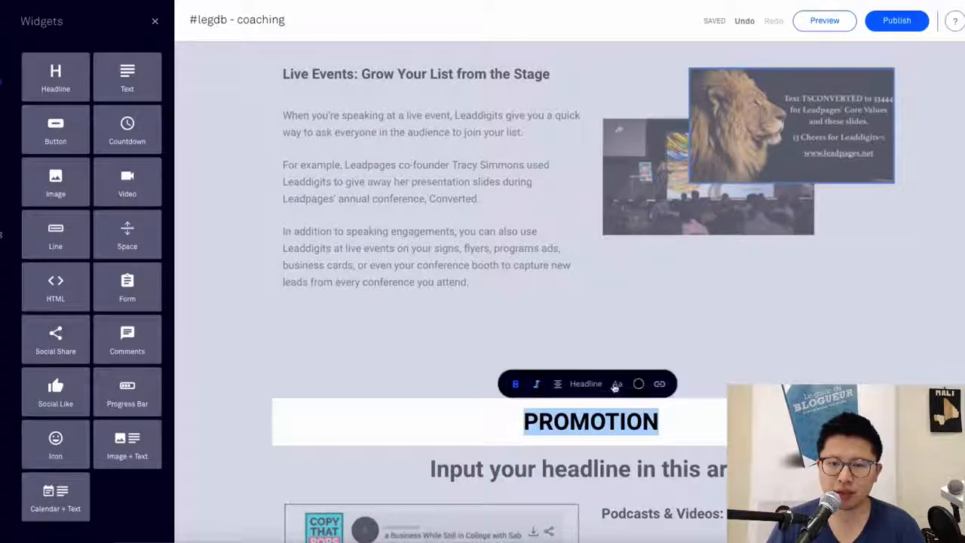
pyautogui.click(638, 384)
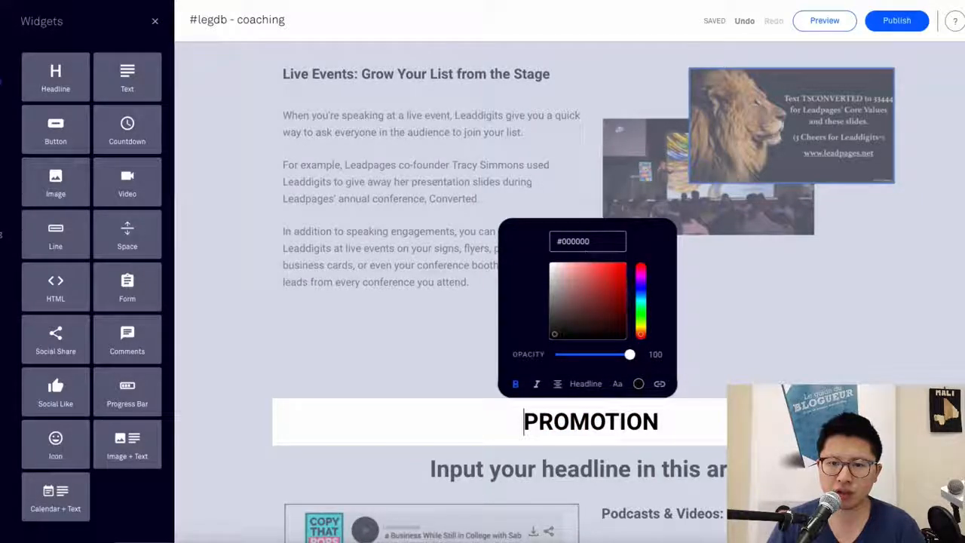
pyautogui.click(592, 292)
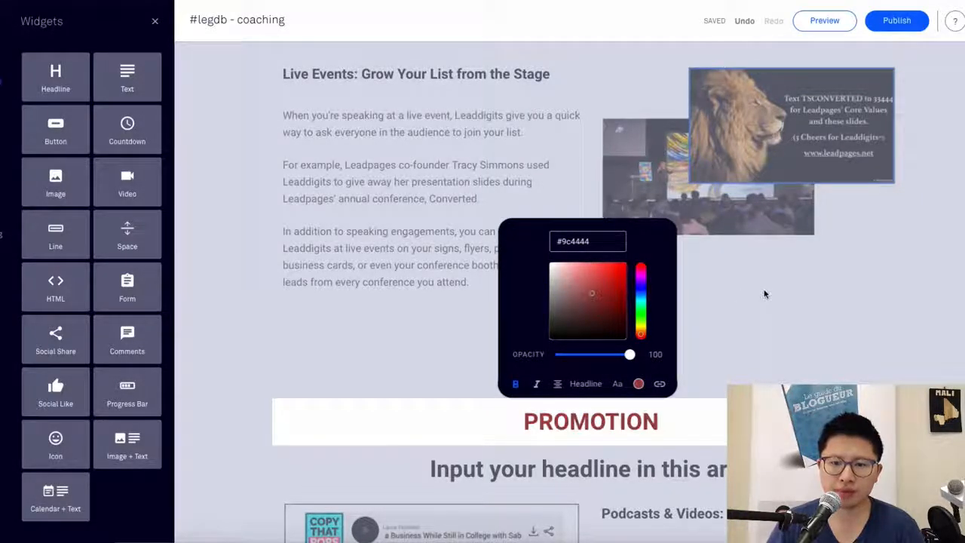
pyautogui.click(754, 296)
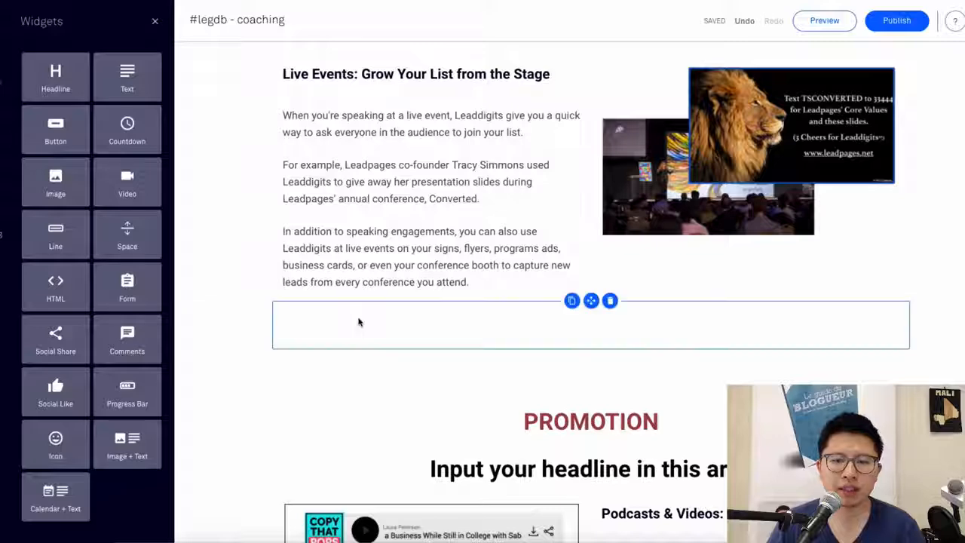
# Review the page's section layout, expanding the "Where You can use Lead..", More Features and Footer CTA sections.
pyautogui.scroll(-5, 276, 259)
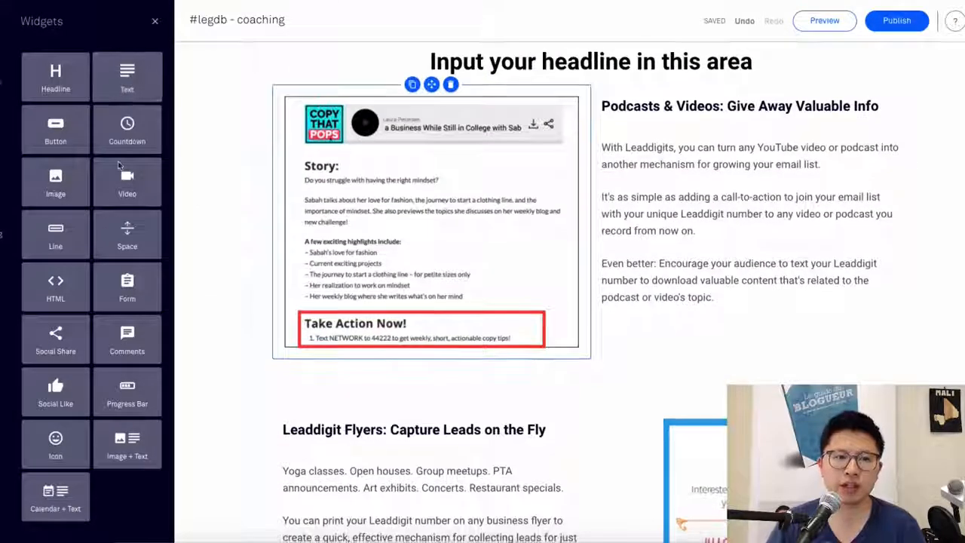
pyautogui.scroll(1, 735, 123)
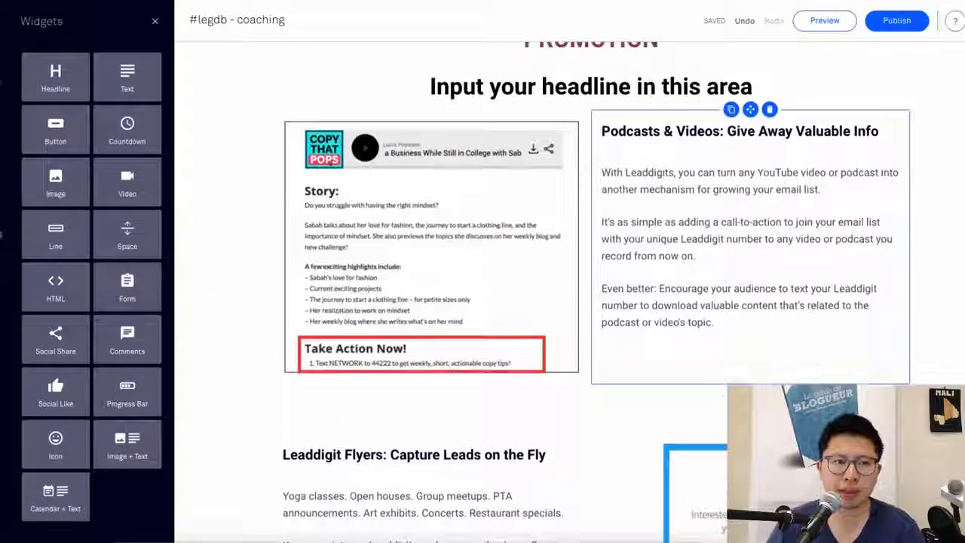
pyautogui.click(2, 124)
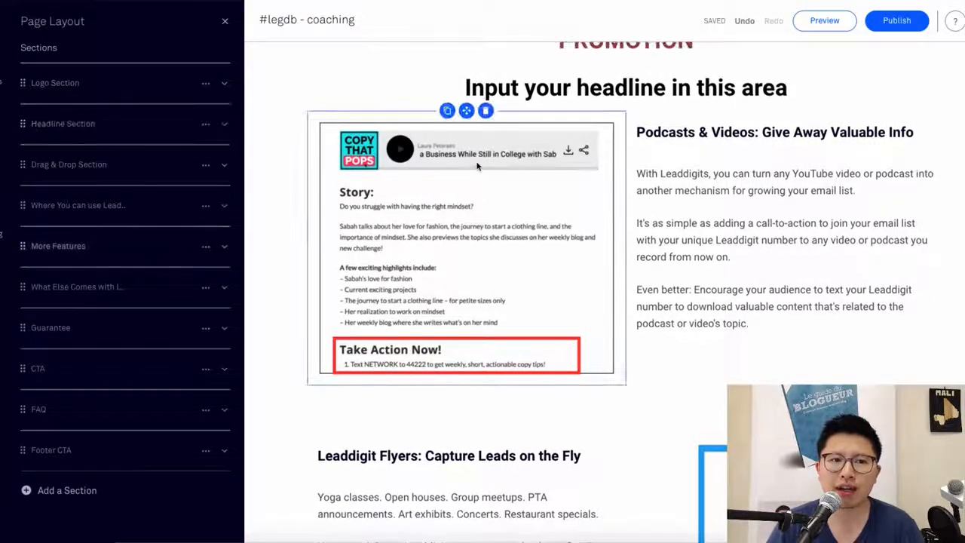
pyautogui.scroll(20, 477, 165)
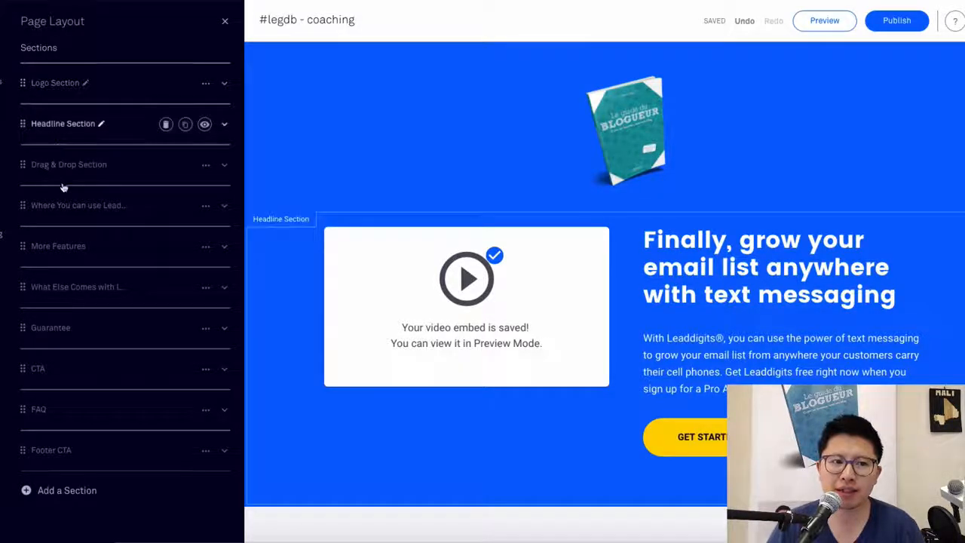
pyautogui.click(64, 208)
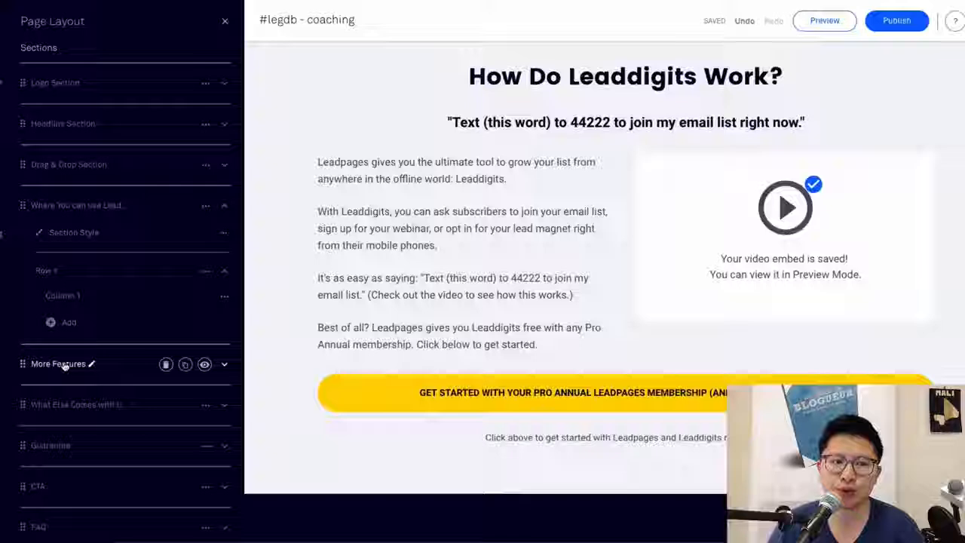
pyautogui.click(64, 365)
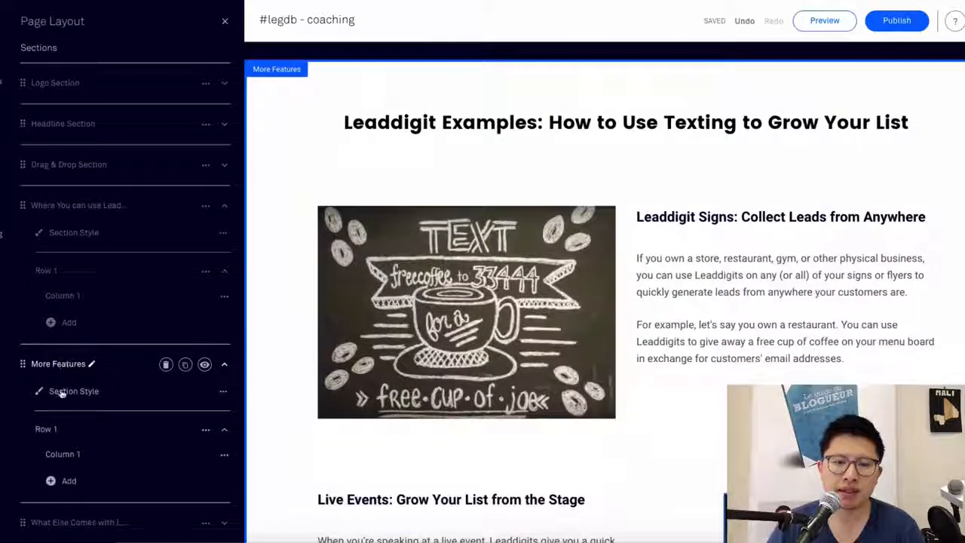
pyautogui.scroll(-2, 66, 334)
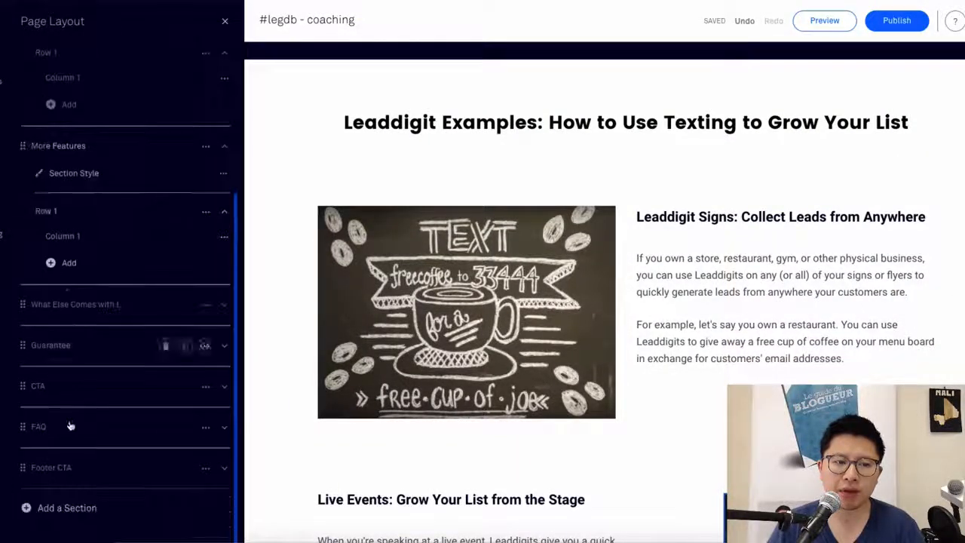
pyautogui.click(50, 467)
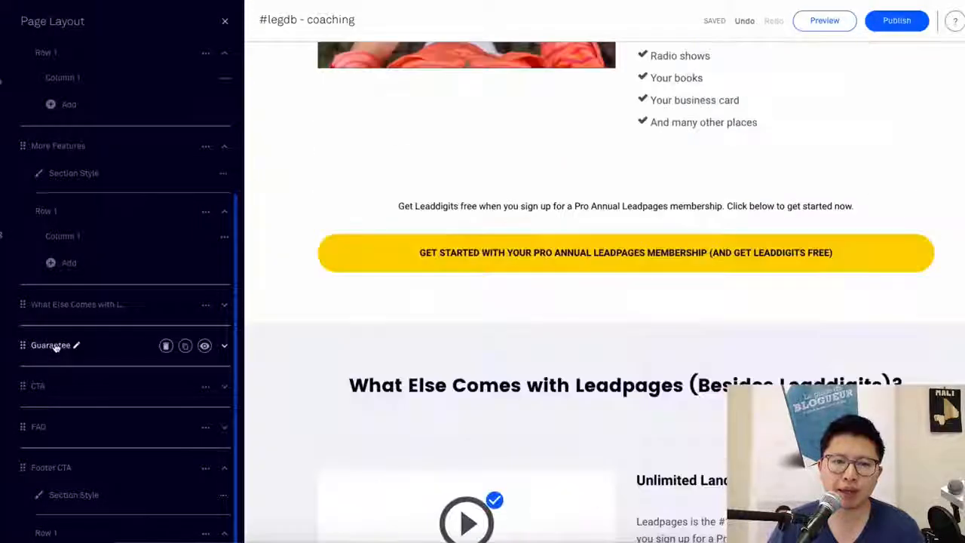
# Hide the Guarantee section from the page.
pyautogui.click(51, 346)
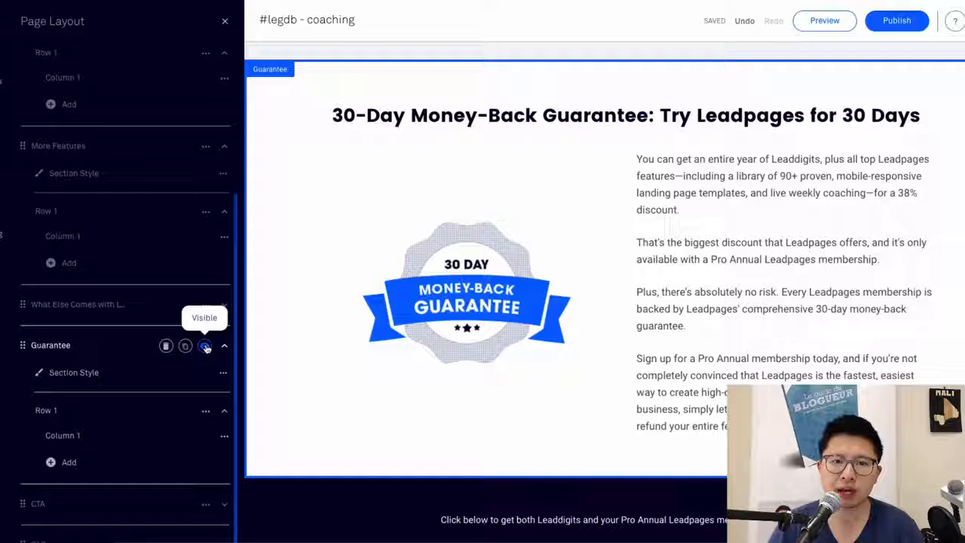
pyautogui.click(205, 346)
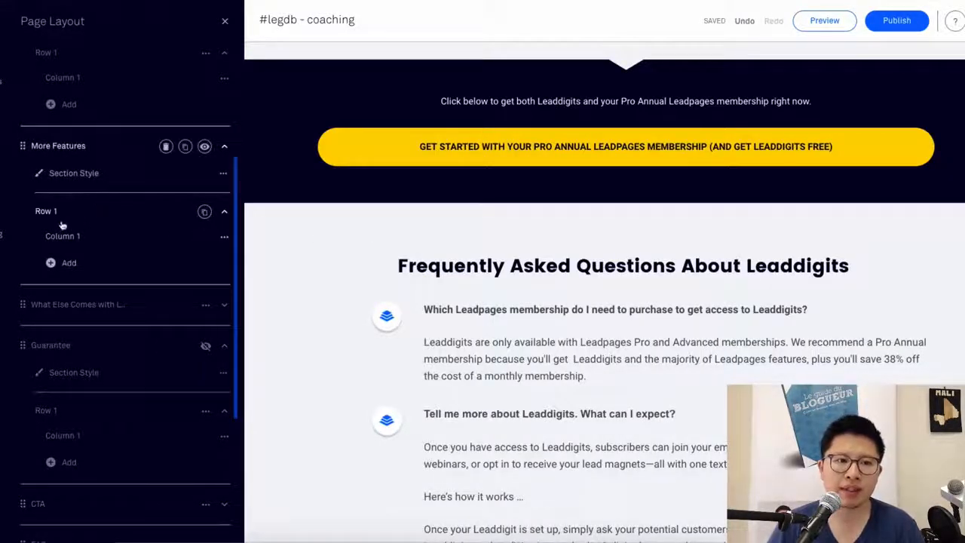
# Expand the Headline Section in the page layout and view the options for adding a column or row to its Row 1.
pyautogui.scroll(10, 316, 237)
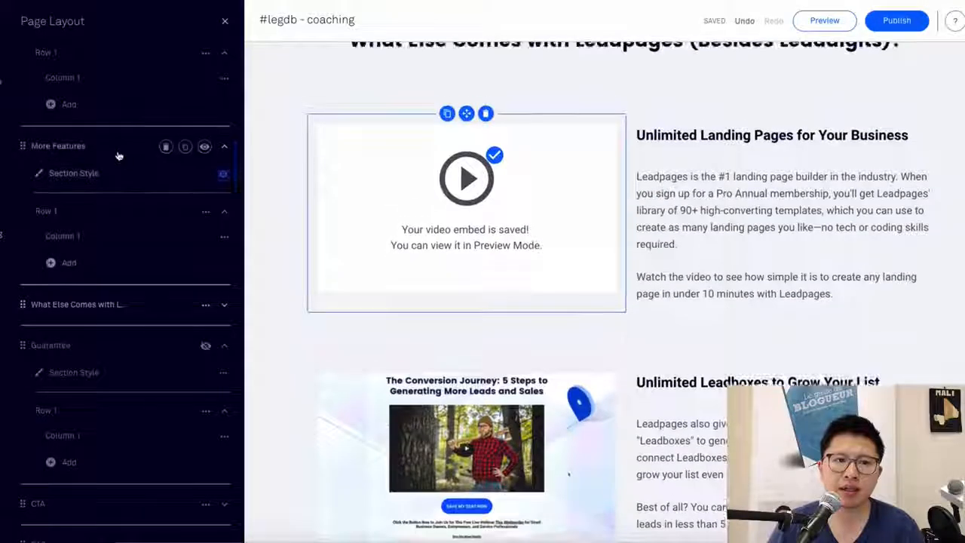
pyautogui.scroll(5, 118, 155)
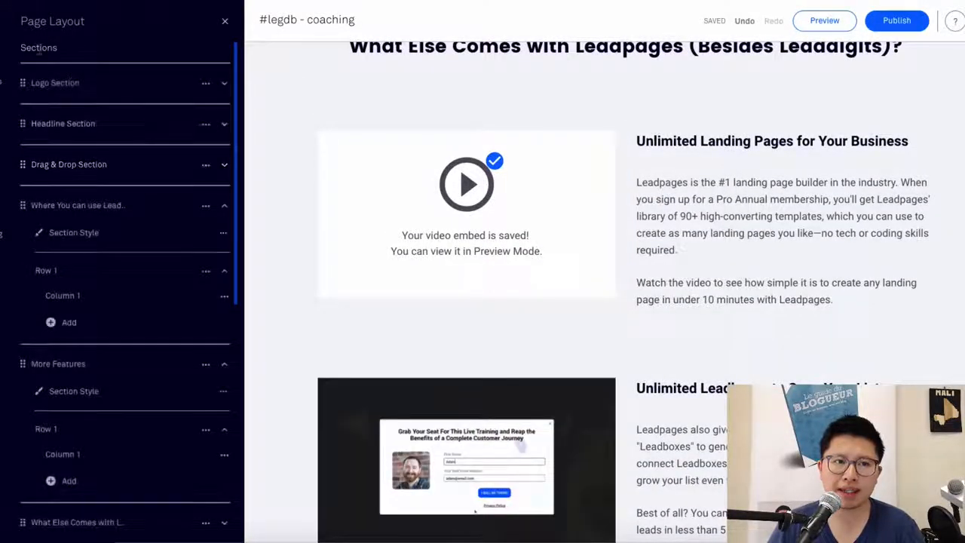
pyautogui.scroll(4, 373, 129)
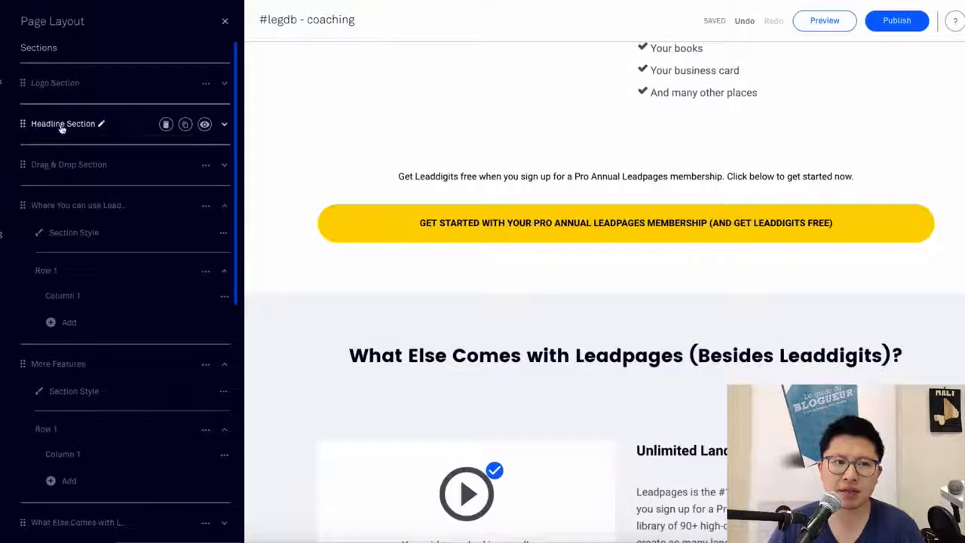
pyautogui.click(61, 125)
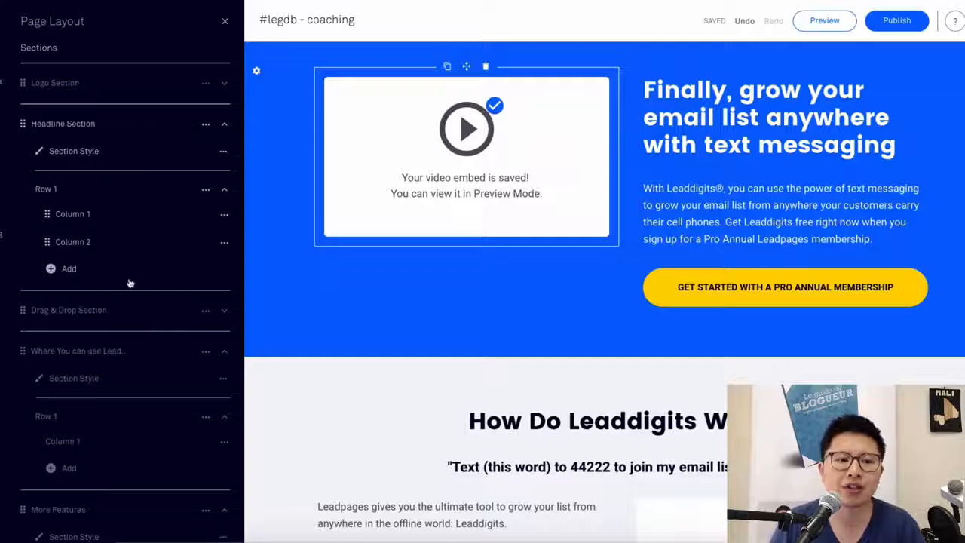
pyautogui.scroll(-3, 60, 317)
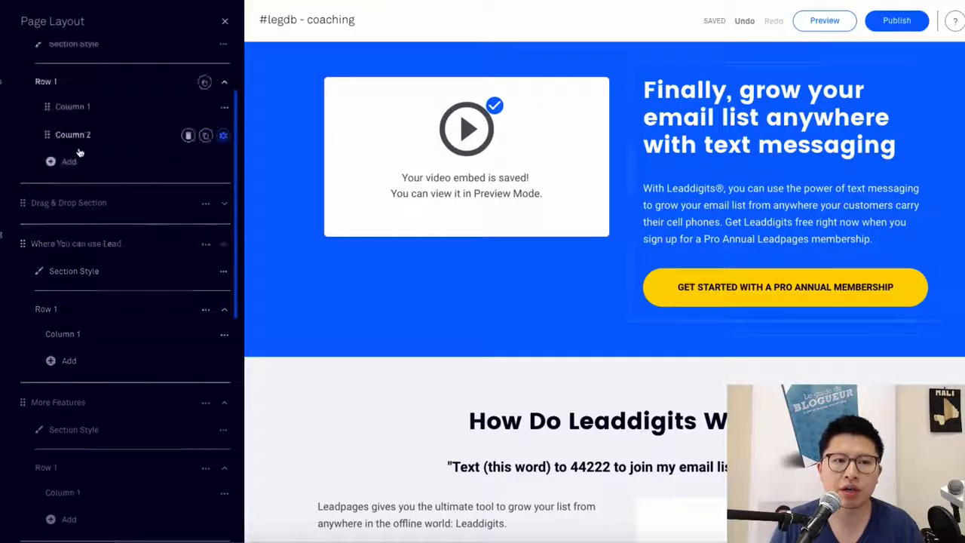
pyautogui.click(51, 161)
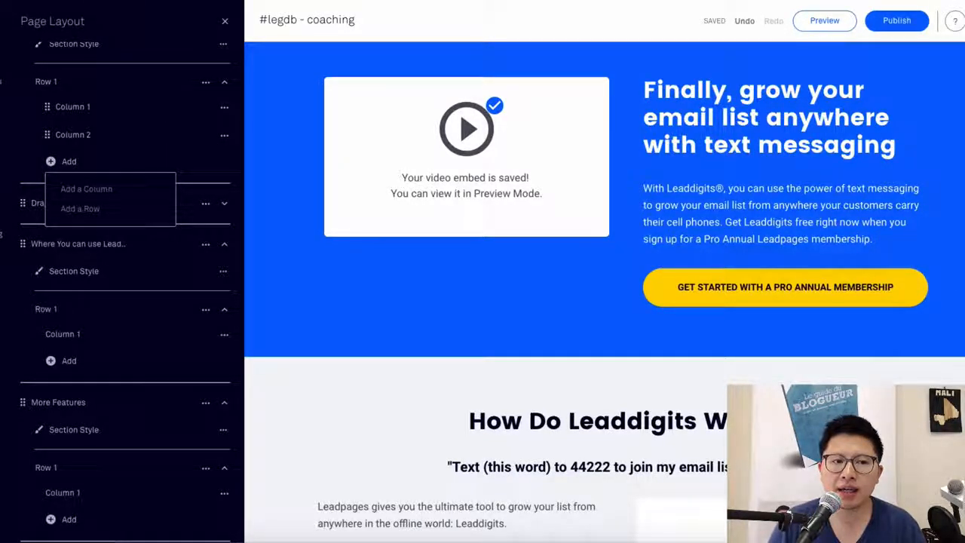
# Review the page-wide style settings, the SEO page title and the analytics tracking code settings.
pyautogui.click(0, 183)
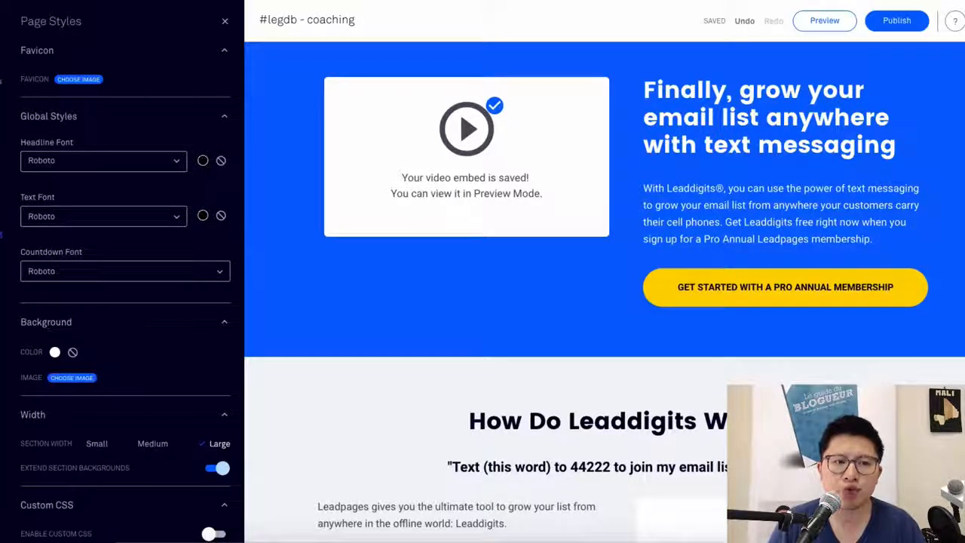
pyautogui.click(1, 234)
pyautogui.click(106, 116)
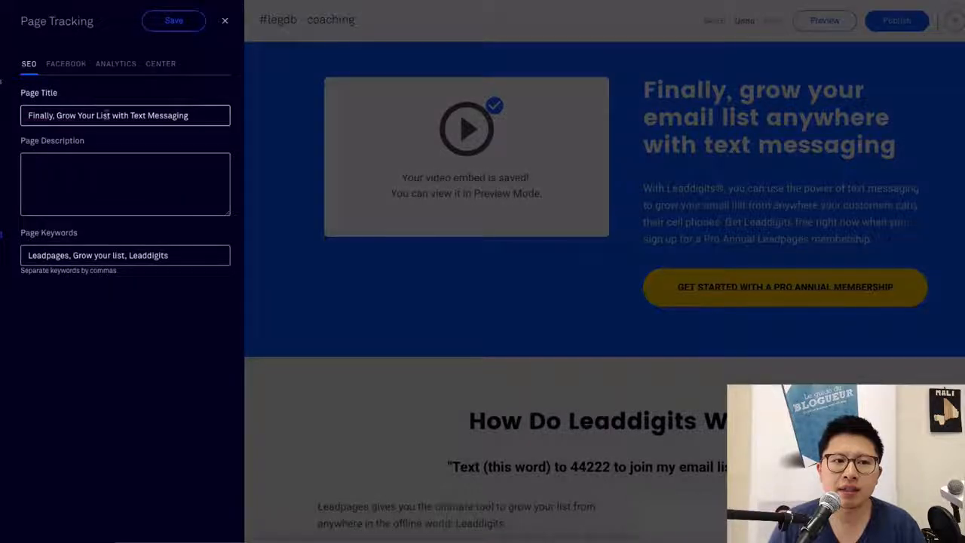
pyautogui.moveTo(192, 114); pyautogui.dragTo(14, 112)
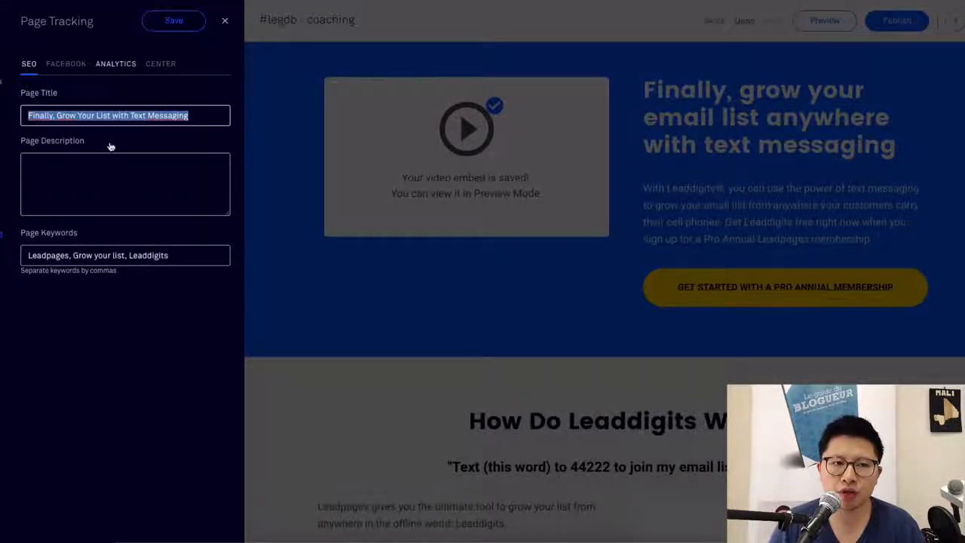
pyautogui.click(116, 63)
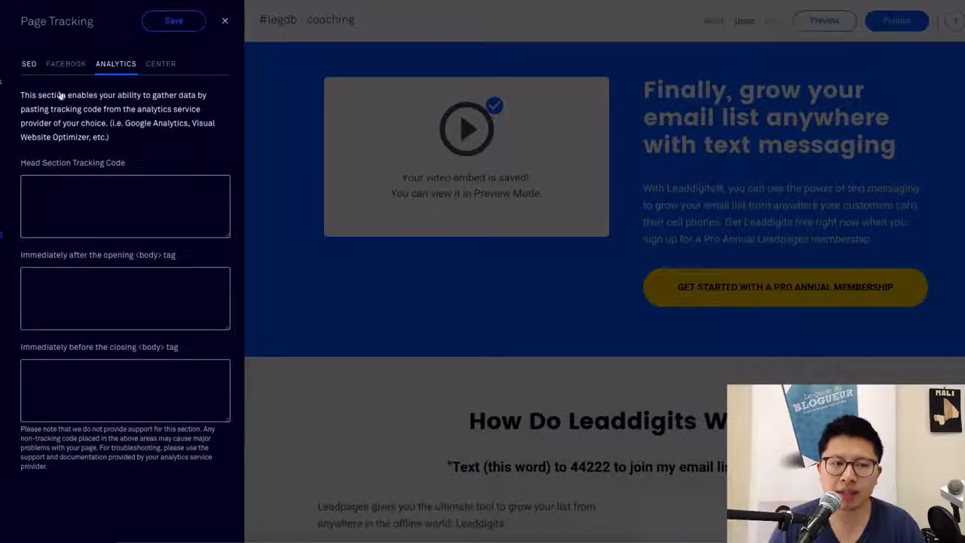
# Set the page's SEO title to "Coaching individuel".
pyautogui.click(29, 63)
pyautogui.moveTo(190, 115); pyautogui.dragTo(4, 102)
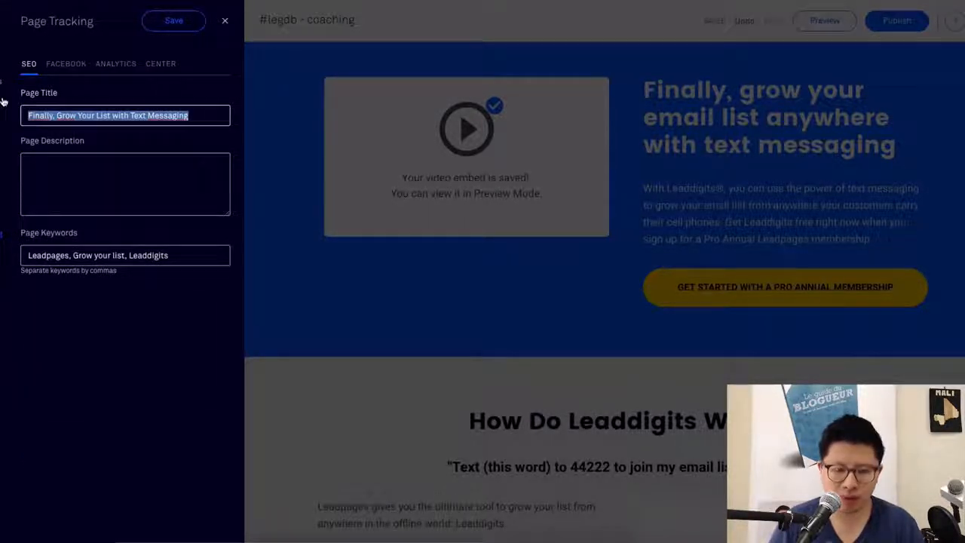
pyautogui.write('COachi')
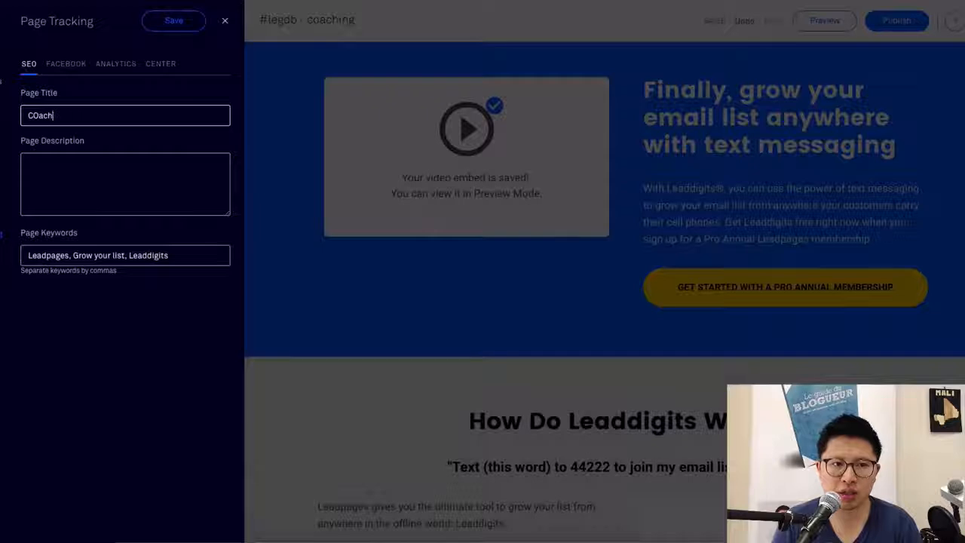
pyautogui.press('BackSpace')
pyautogui.press('BackSpace')
pyautogui.press('BackSpace')
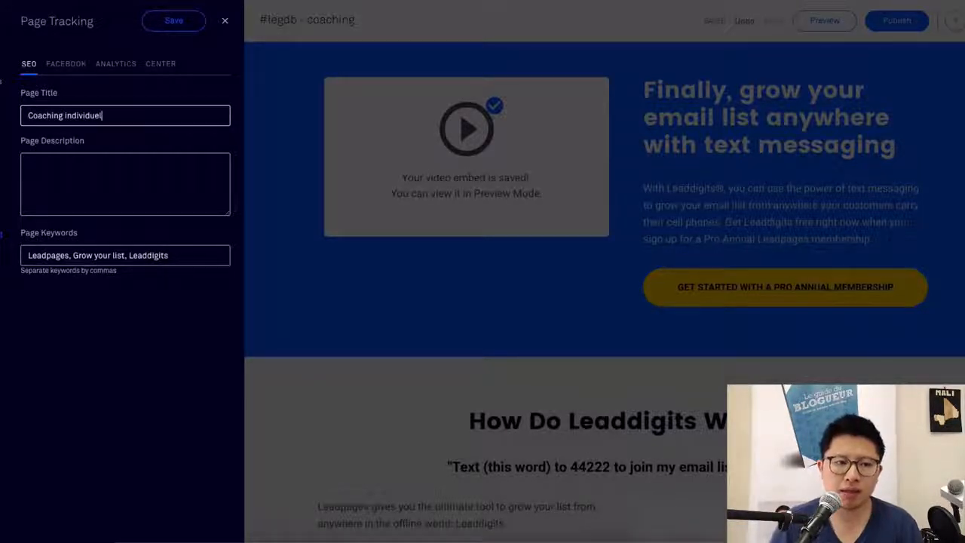
# Check the Facebook sharing fields and save the page tracking settings.
pyautogui.click(66, 161)
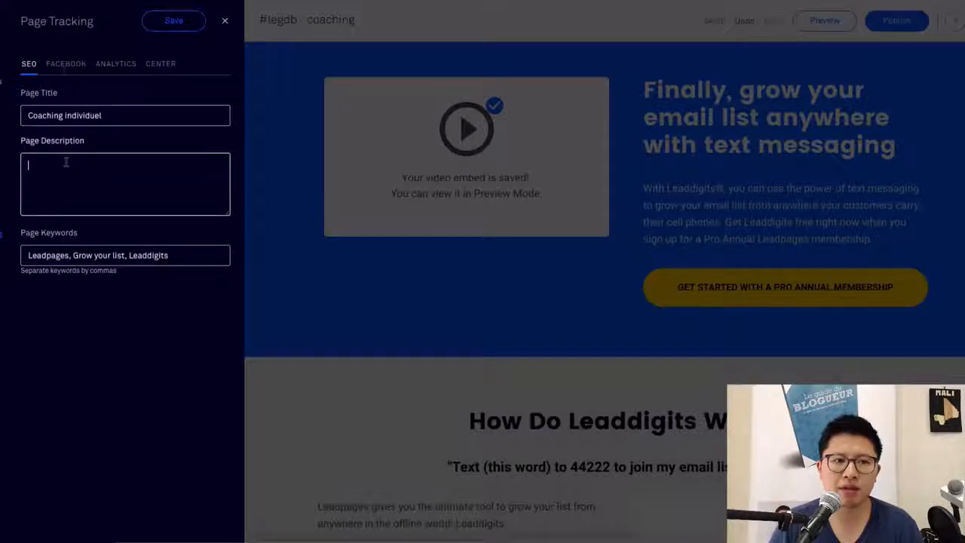
pyautogui.click(64, 66)
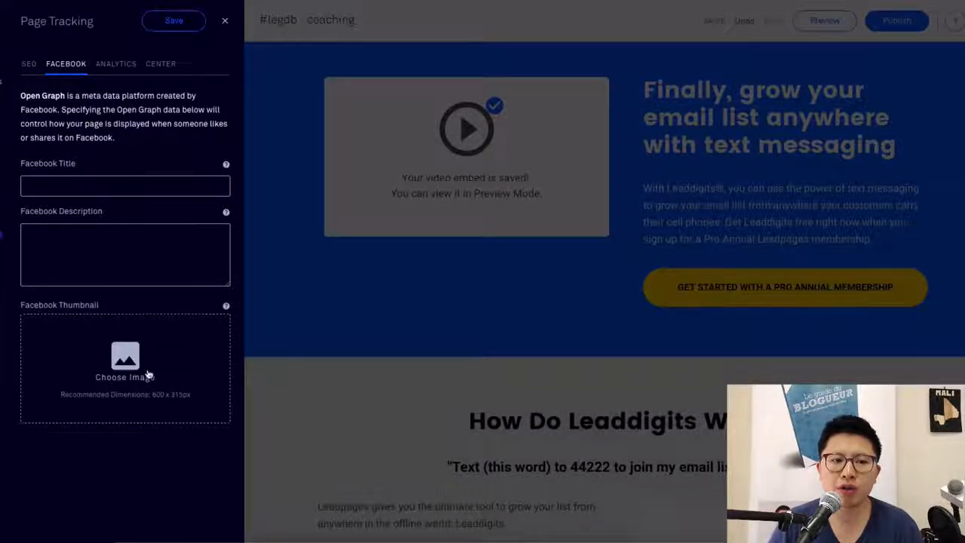
pyautogui.click(173, 21)
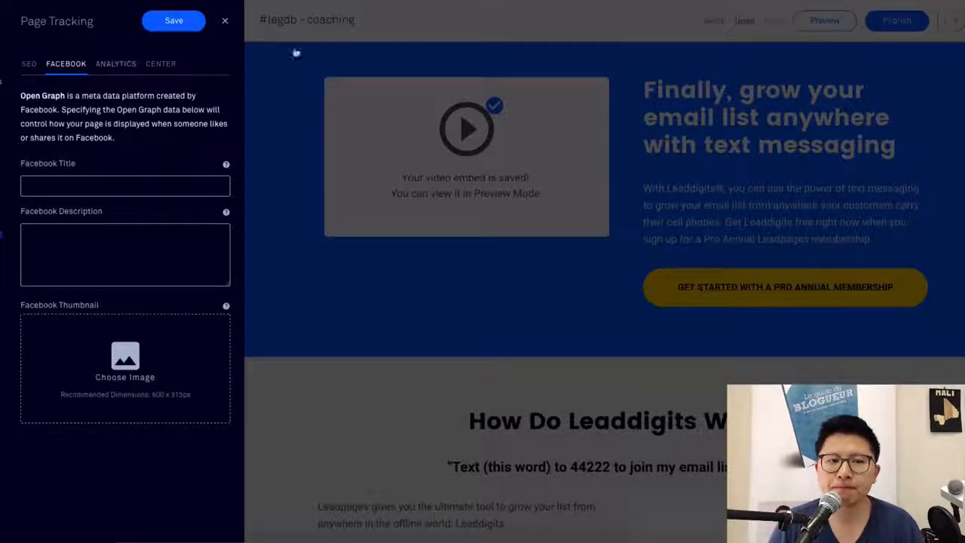
pyautogui.click(227, 23)
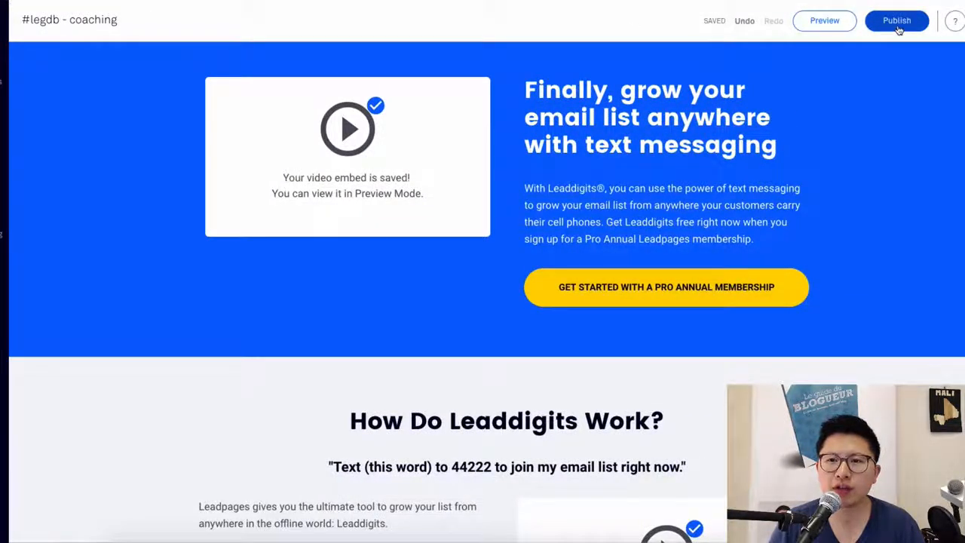
# Publish the coaching page and download the WordPress plugin ZIP from the other publishing options.
pyautogui.click(897, 23)
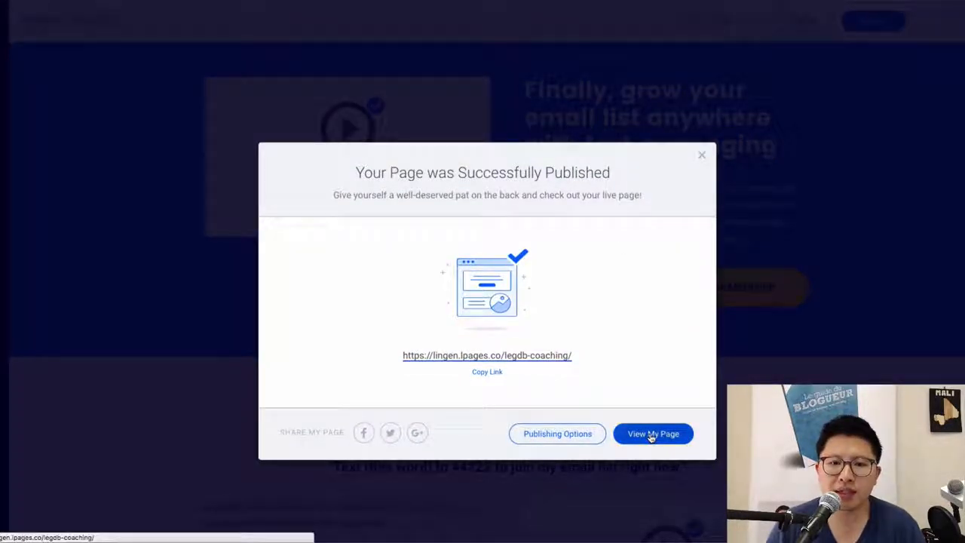
pyautogui.click(568, 435)
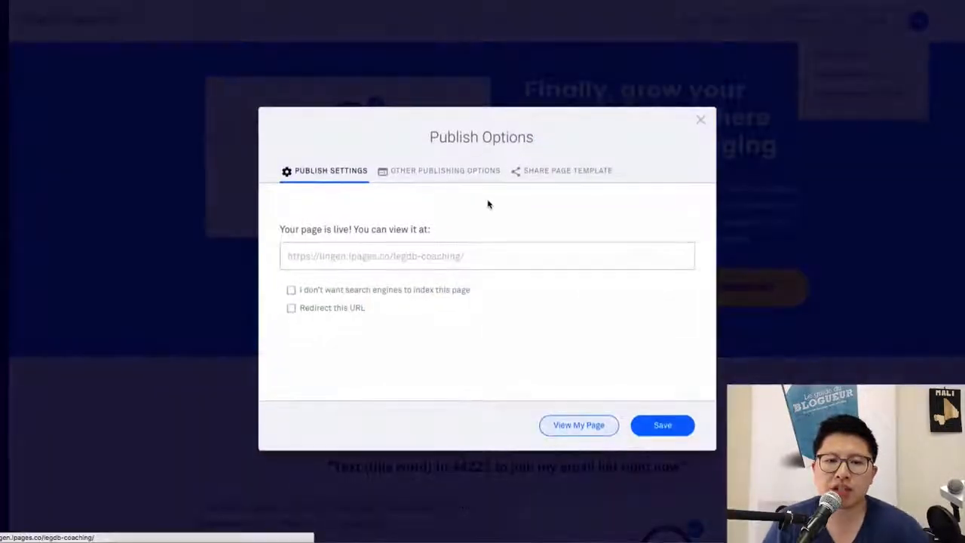
pyautogui.click(410, 173)
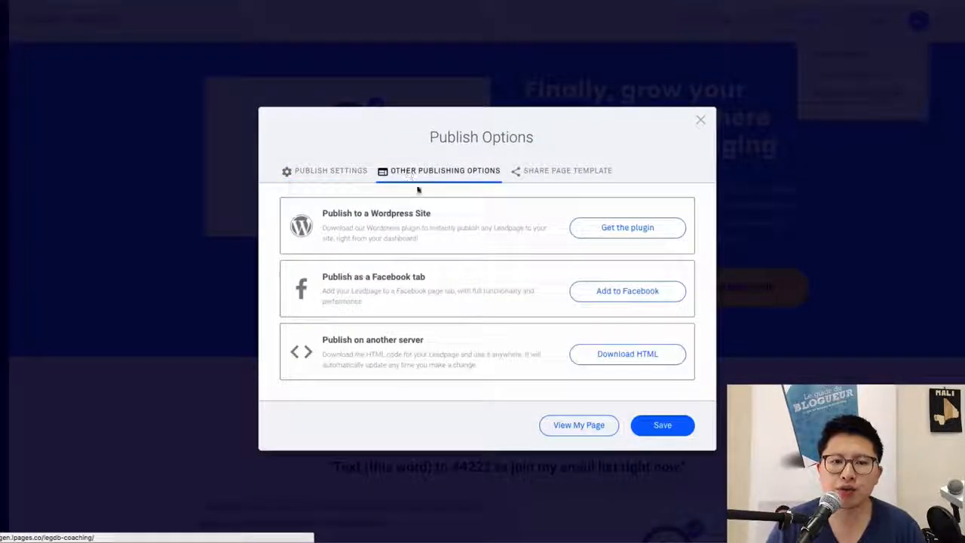
pyautogui.click(633, 235)
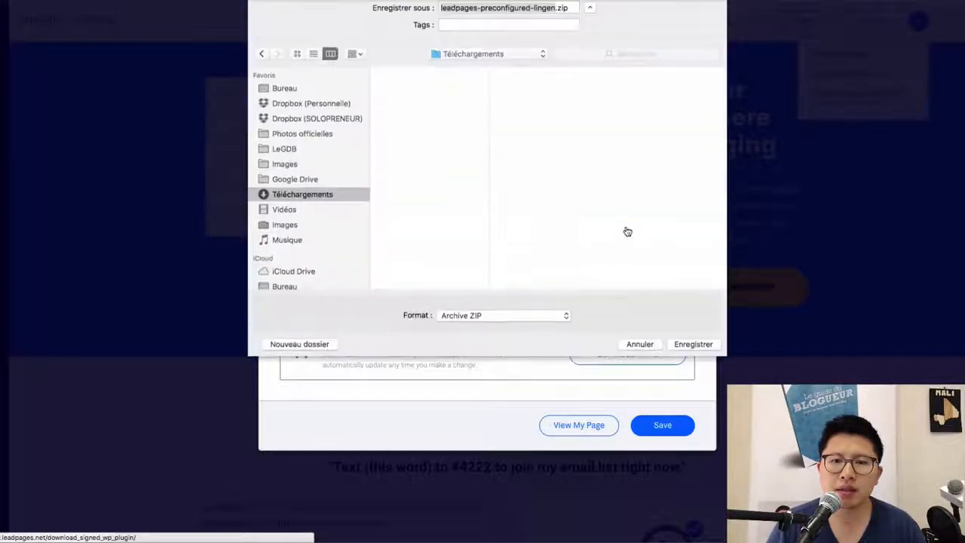
pyautogui.click(710, 356)
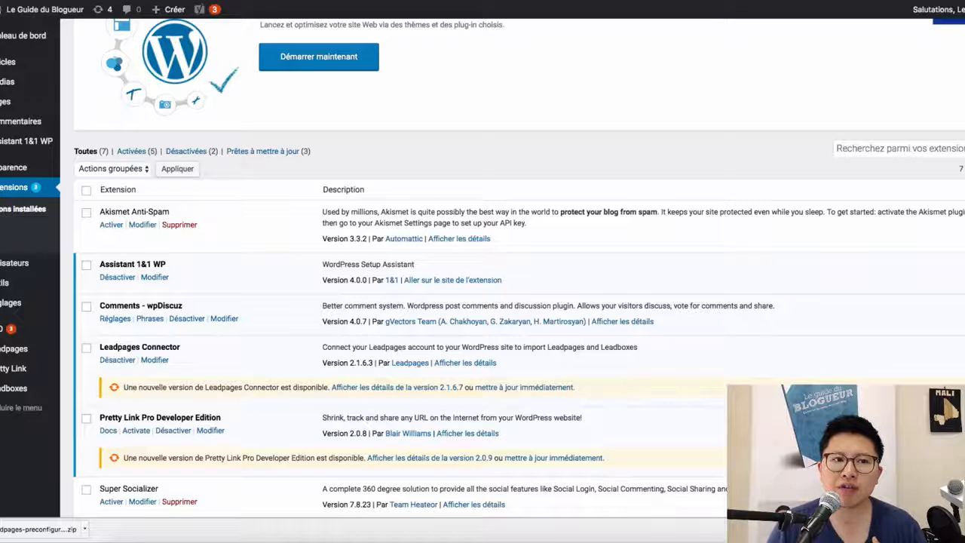
# Start a new Leadpage in the WordPress admin and select "#legdb - coaching" as its source page.
pyautogui.scroll(3, 205, 190)
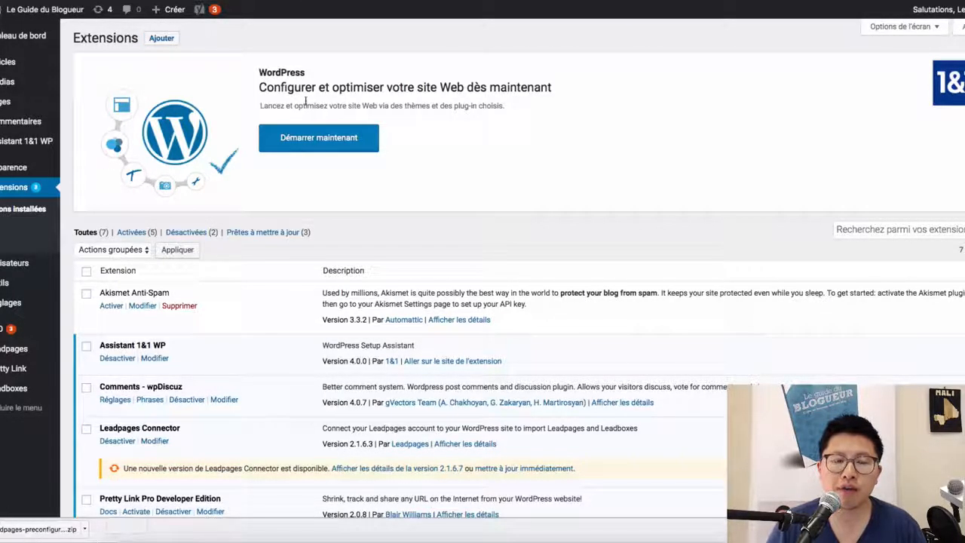
pyautogui.moveTo(17, 352)
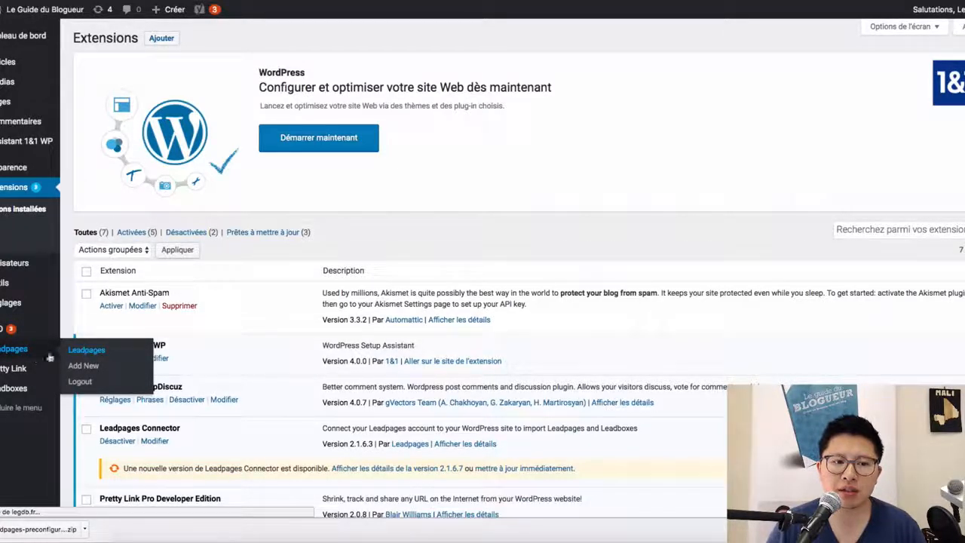
pyautogui.click(87, 351)
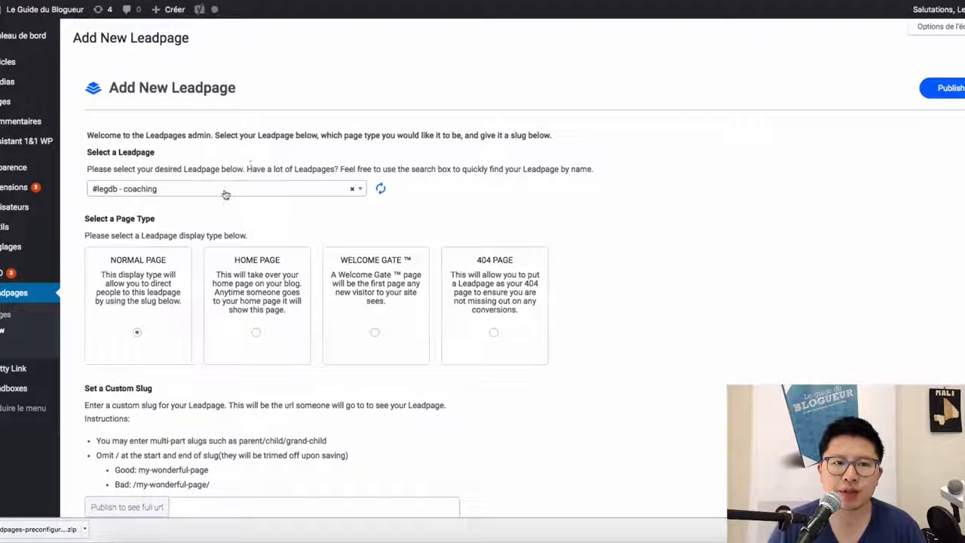
pyautogui.click(178, 193)
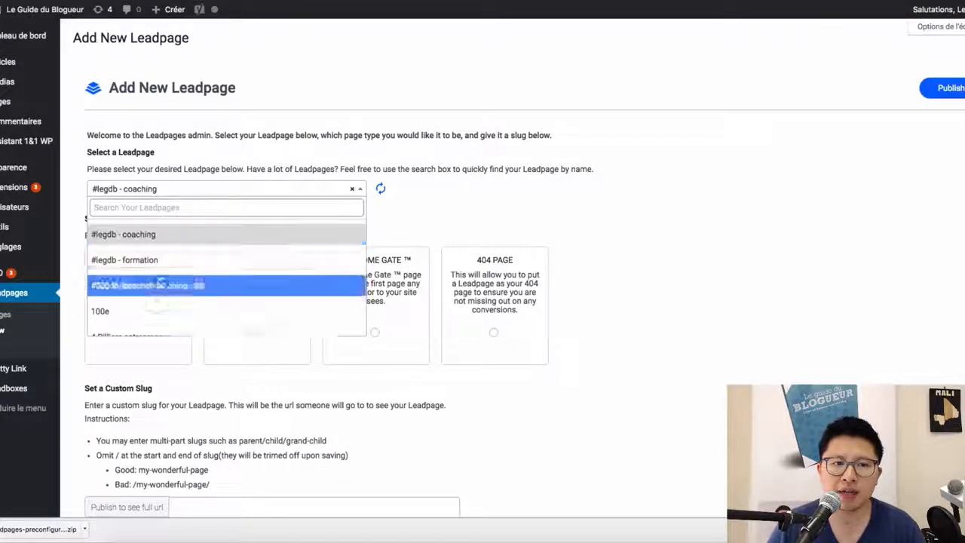
pyautogui.scroll(-10, 162, 272)
pyautogui.scroll(10, 163, 270)
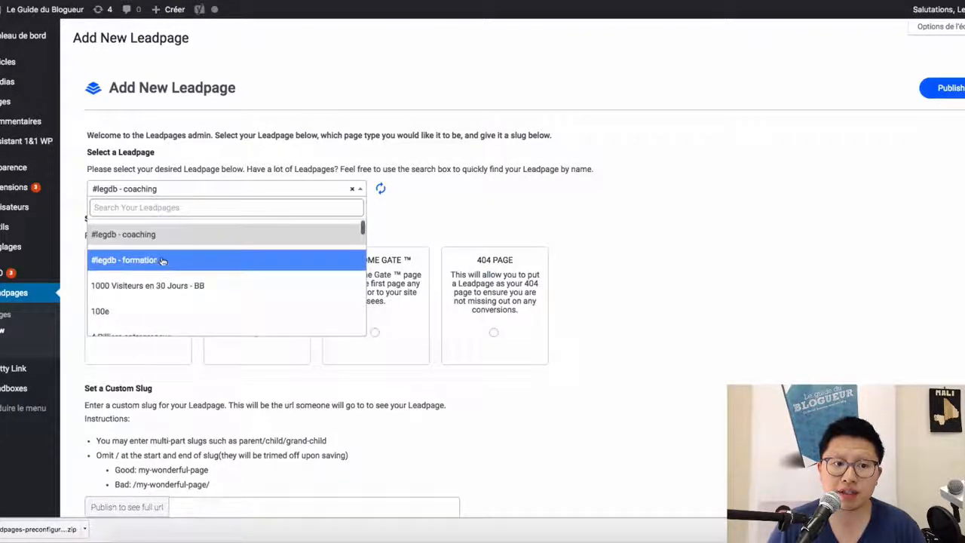
pyautogui.click(162, 234)
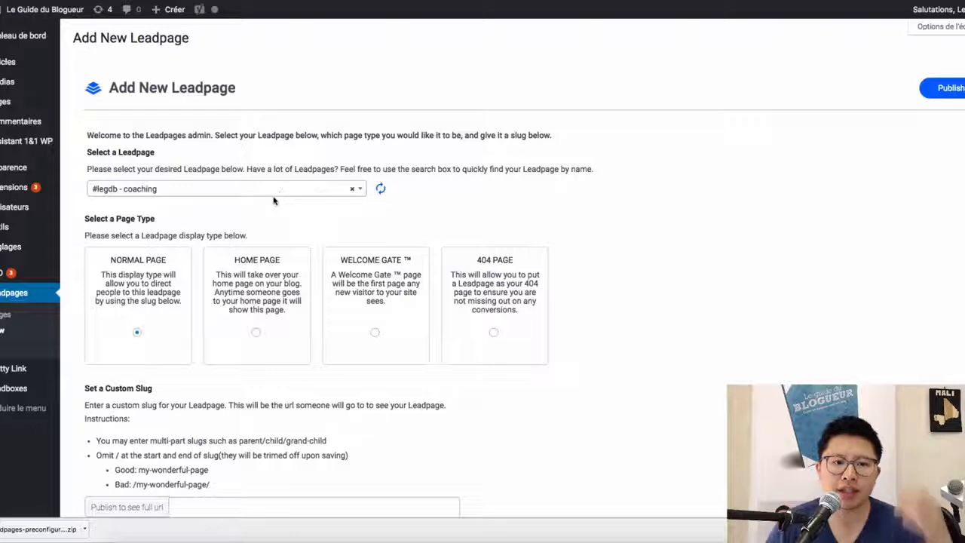
# Set the Leadpage's custom slug to "coaching".
pyautogui.scroll(-3, 274, 200)
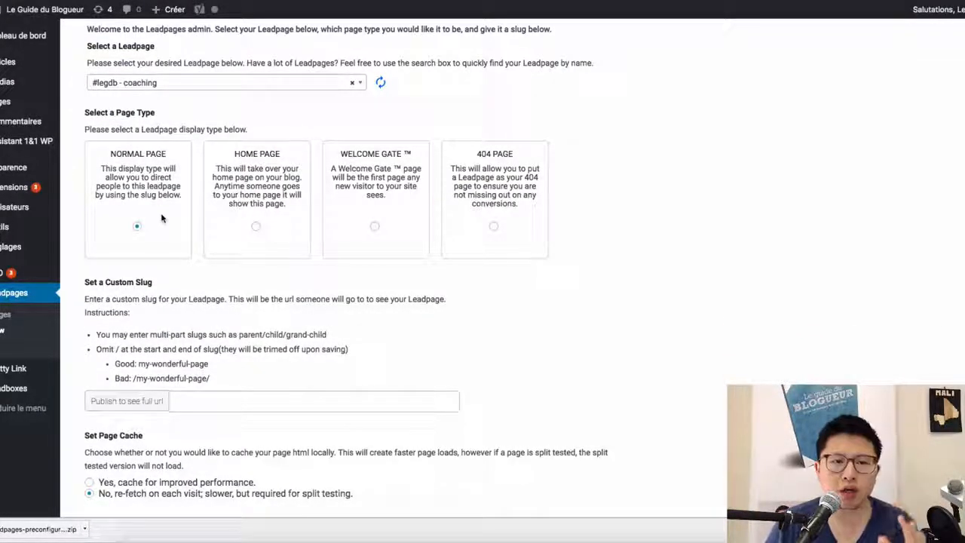
pyautogui.click(223, 402)
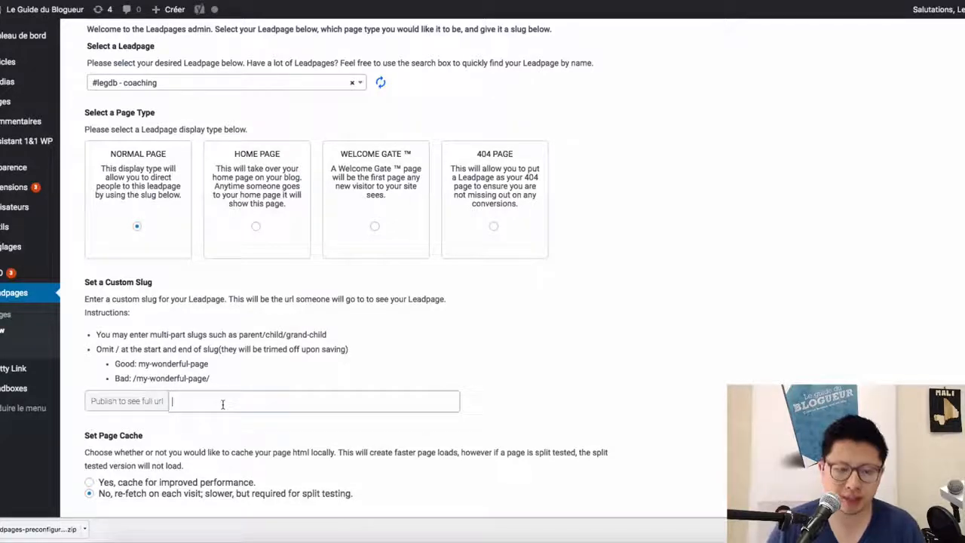
pyautogui.write('coaching')
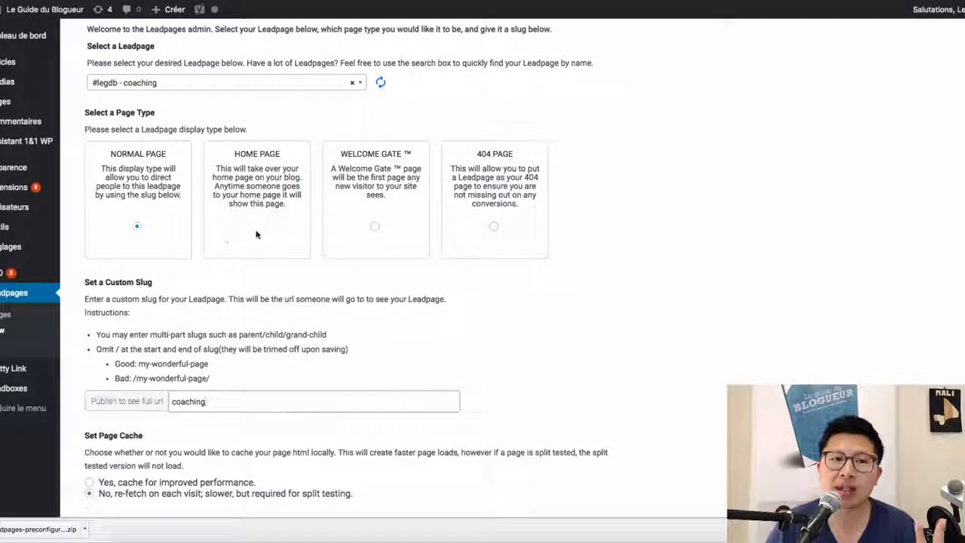
# Try the Home Page, Welcome Gate and 404 Page display types and switch back to Normal Page.
pyautogui.click(257, 227)
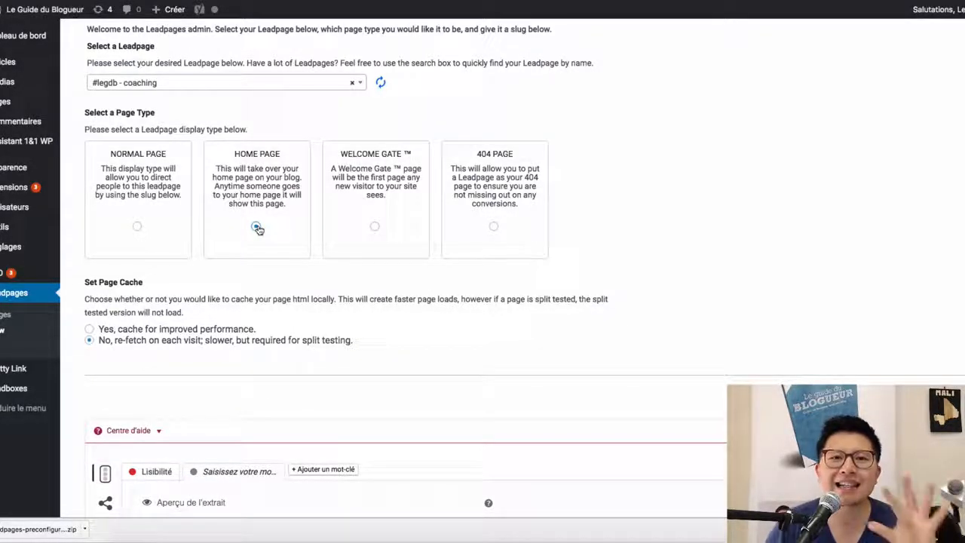
pyautogui.click(256, 227)
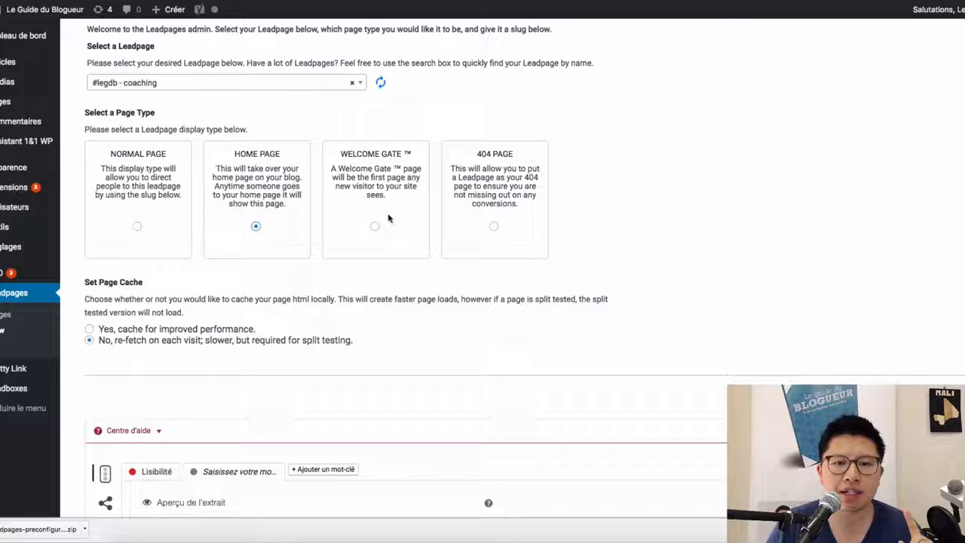
pyautogui.click(374, 227)
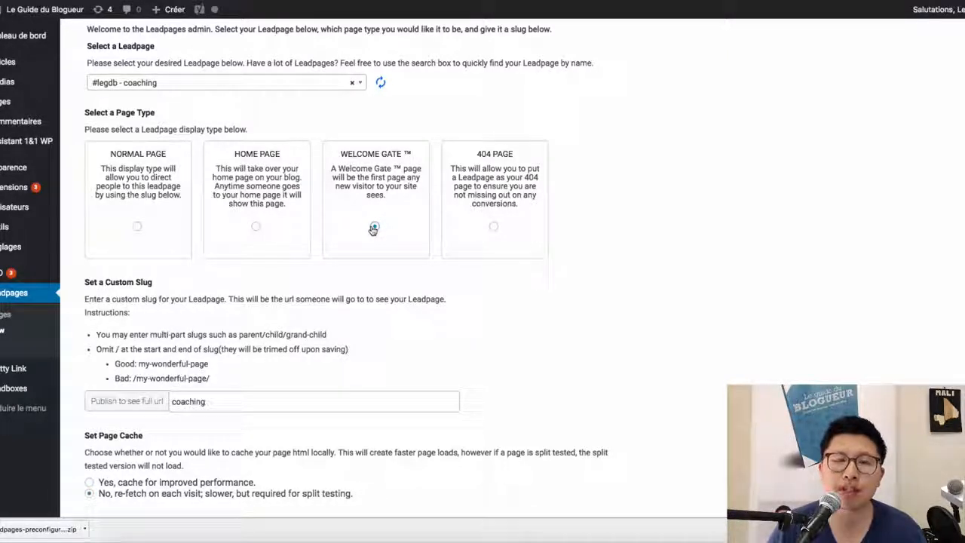
pyautogui.click(495, 228)
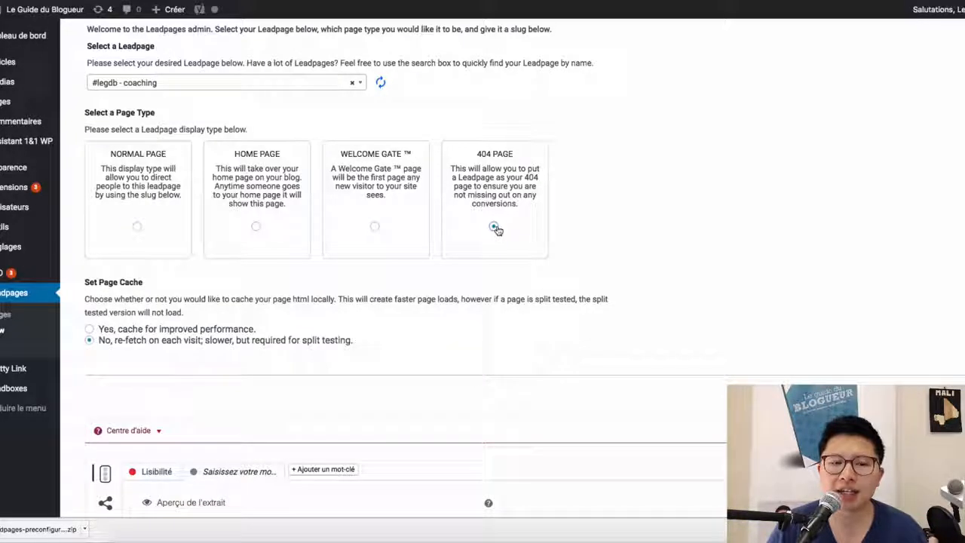
pyautogui.click(138, 228)
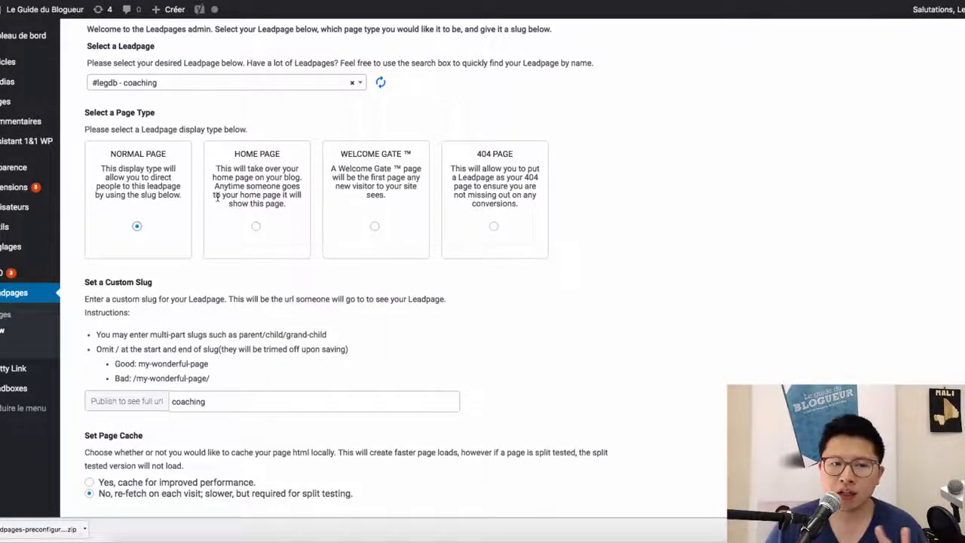
# Check the page cache options and open legdb.fr/coaching in a new browser tab.
pyautogui.scroll(-1, 153, 169)
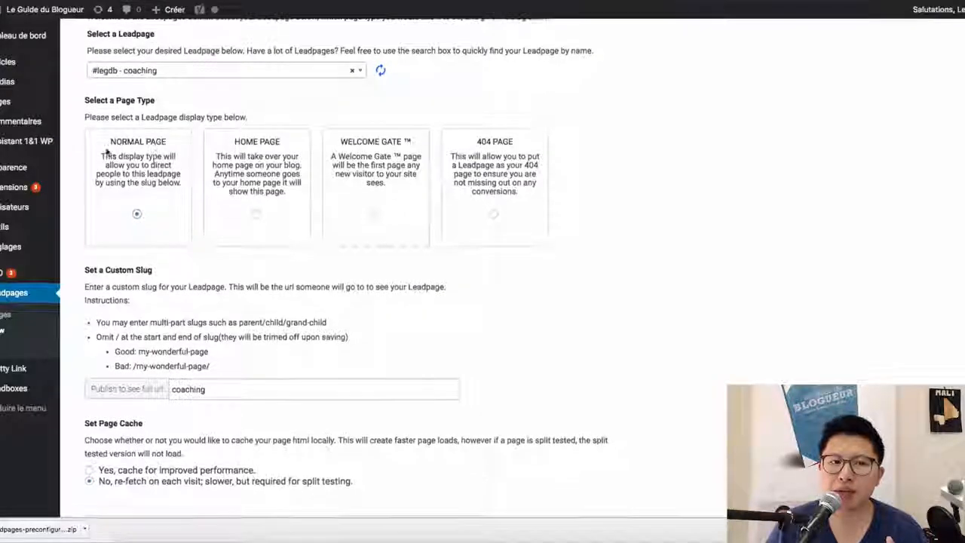
pyautogui.scroll(-2, 222, 385)
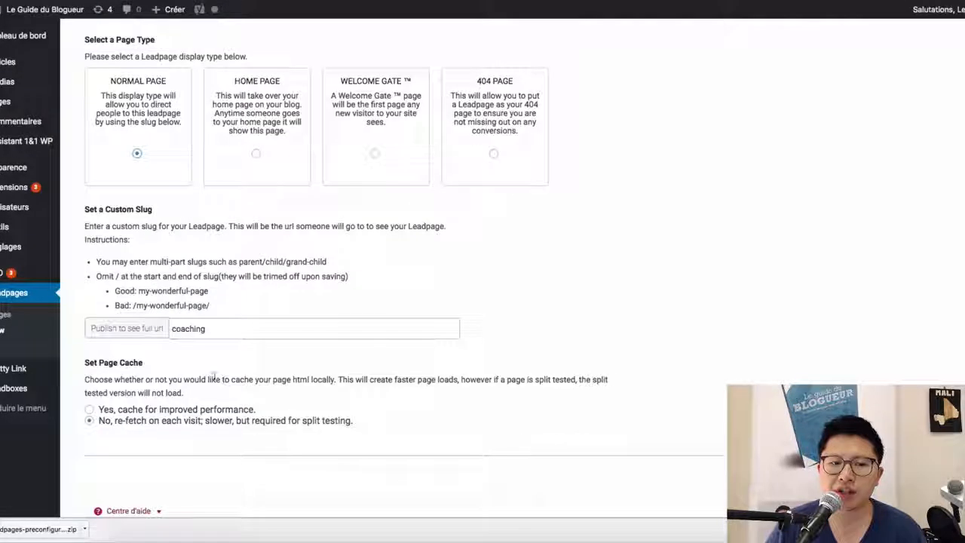
pyautogui.scroll(-2, 917, 369)
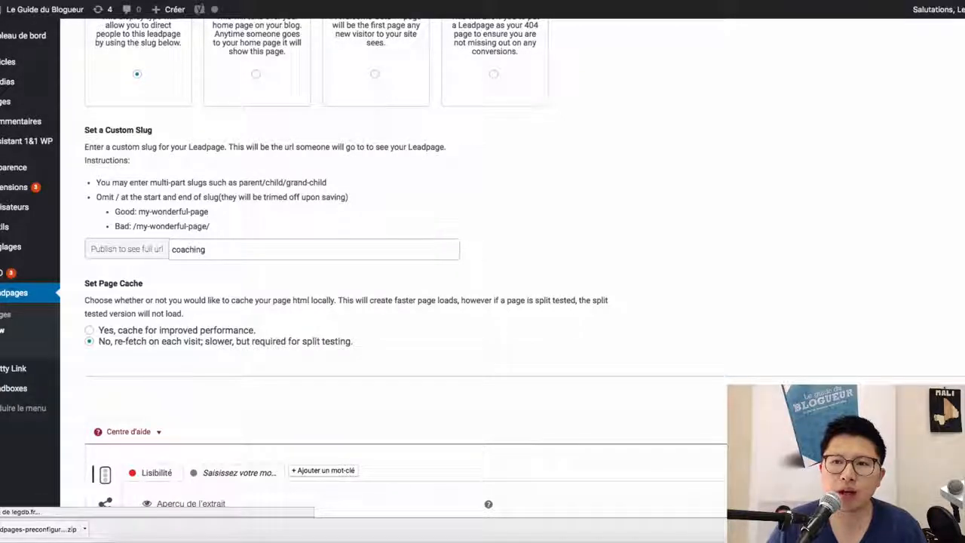
pyautogui.press('super+t')
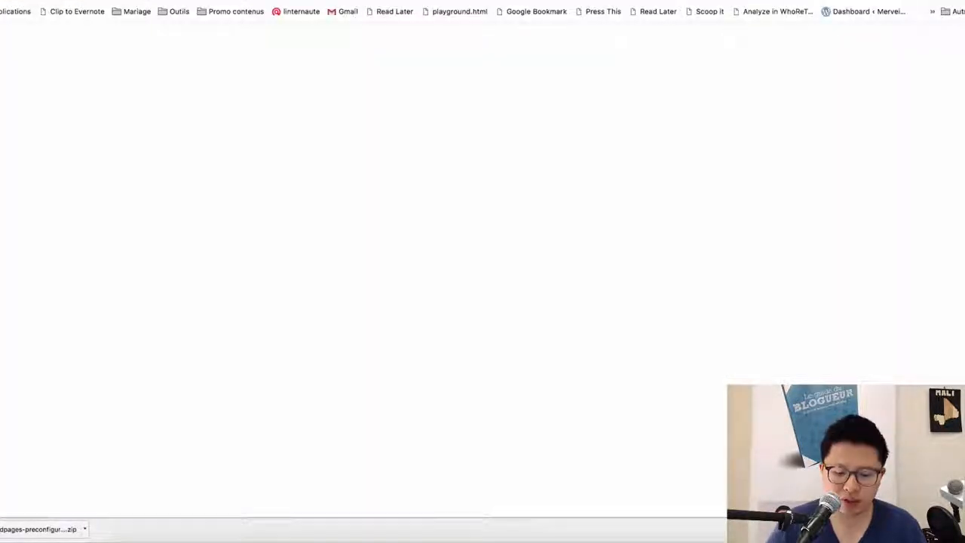
pyautogui.write('legdb.fr/co')
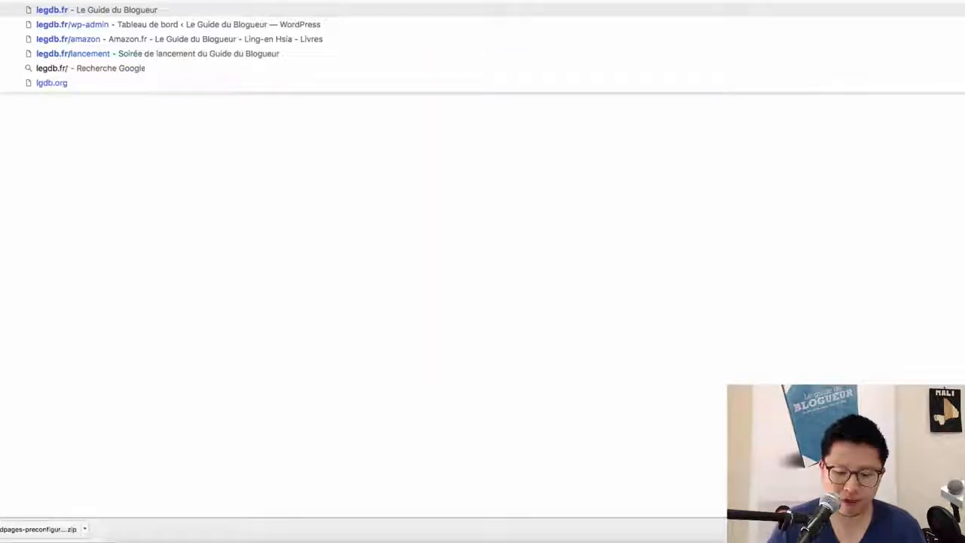
pyautogui.write('achi')
pyautogui.press('Return')
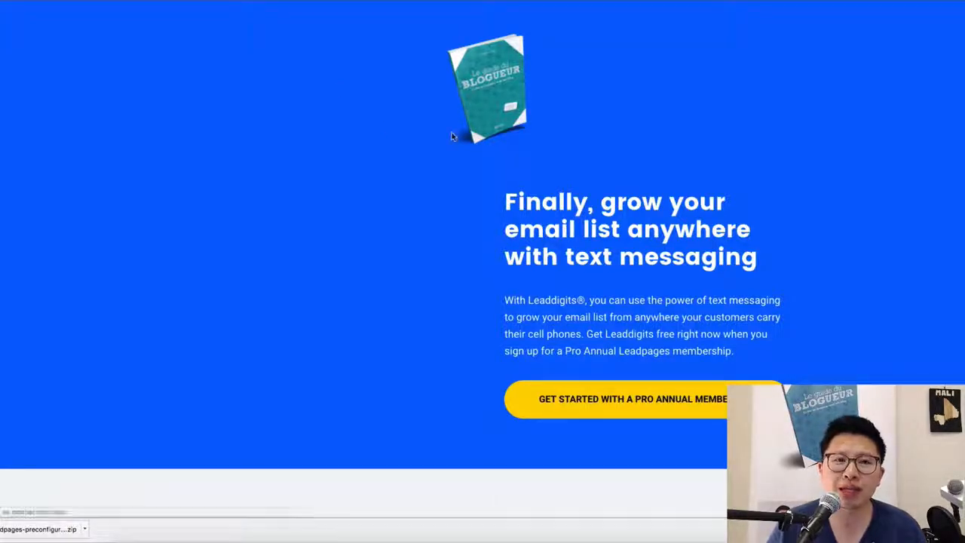
# Review the live coaching page's sections, from the headline down through the Leaddigit examples and back.
pyautogui.scroll(-15, 448, 135)
pyautogui.scroll(-7, 449, 139)
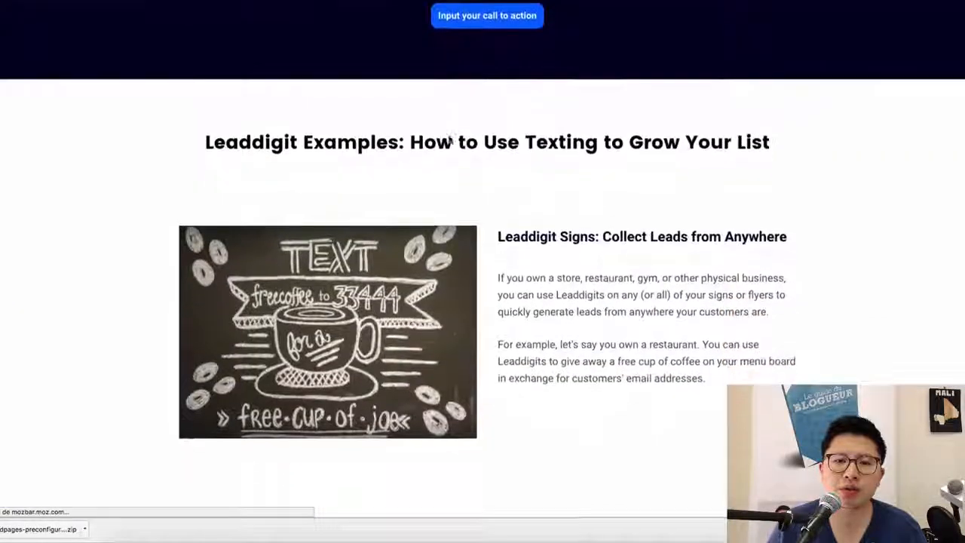
pyautogui.scroll(4, 448, 139)
pyautogui.scroll(1, 452, 134)
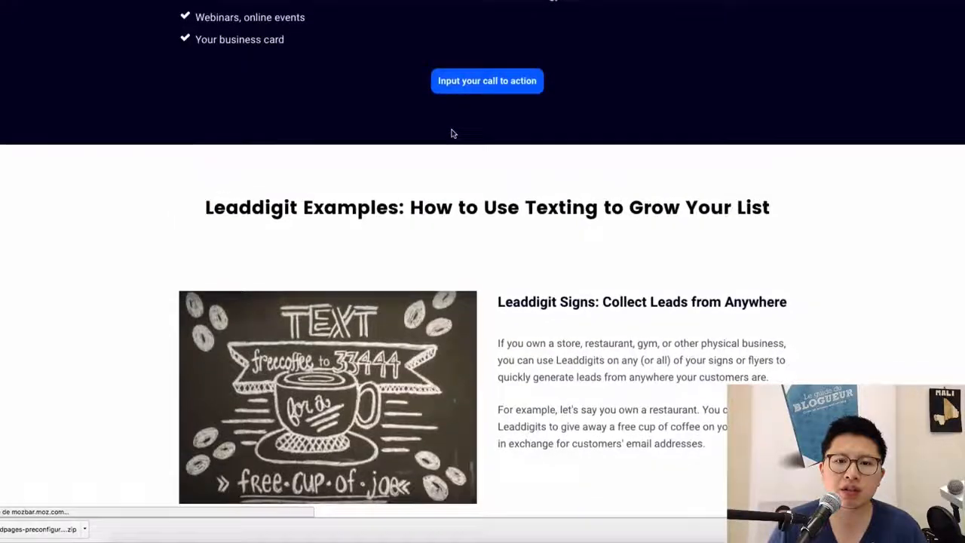
pyautogui.scroll(-7, 450, 149)
pyautogui.scroll(20, 367, 114)
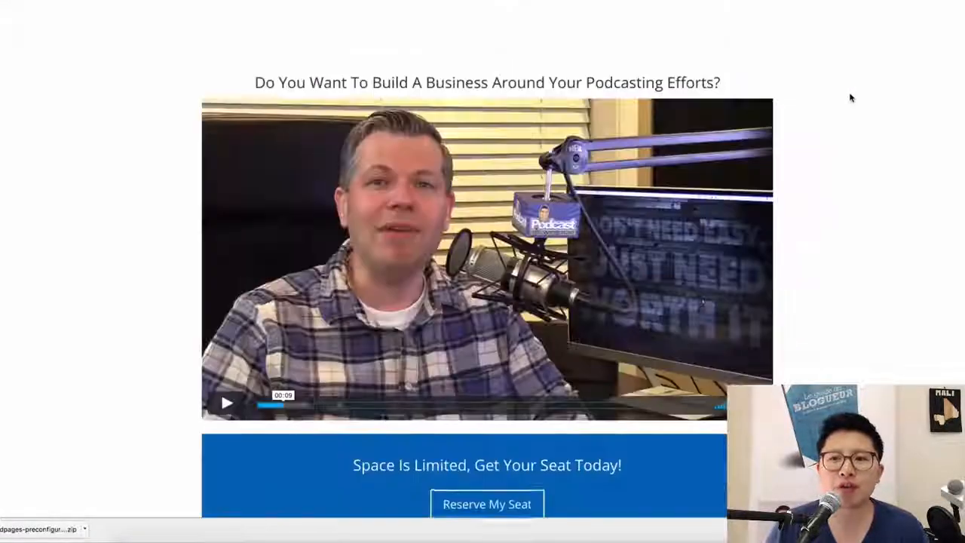
# Examine the podcasting workshop page from its video and seat reservation call to action through the author's introduction and testimonial.
pyautogui.scroll(-1, 849, 95)
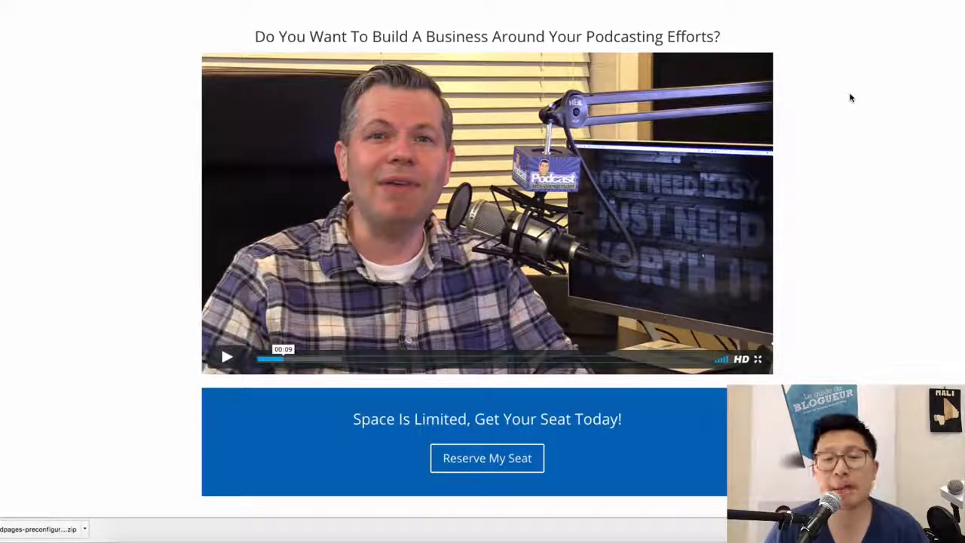
pyautogui.scroll(-5, 846, 117)
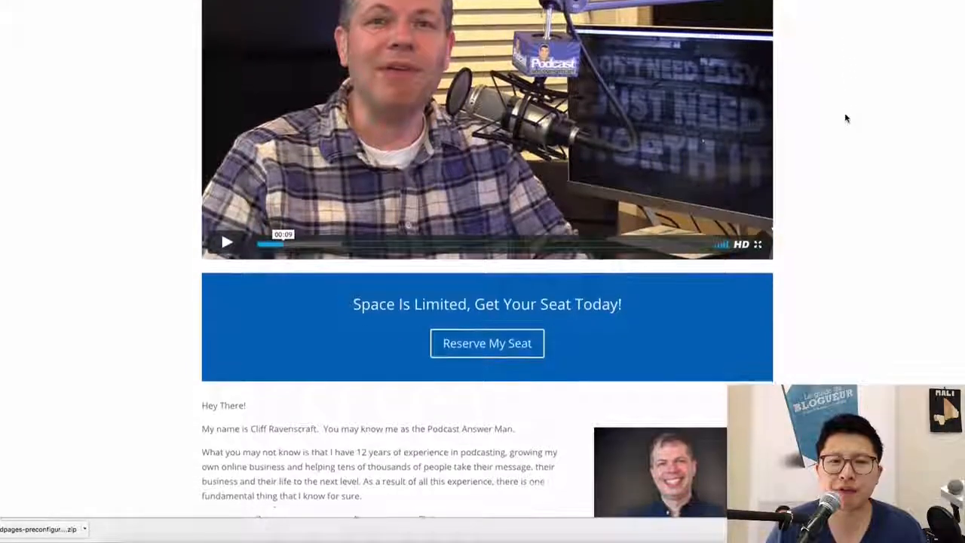
pyautogui.scroll(-2, 841, 119)
pyautogui.scroll(-1, 429, 172)
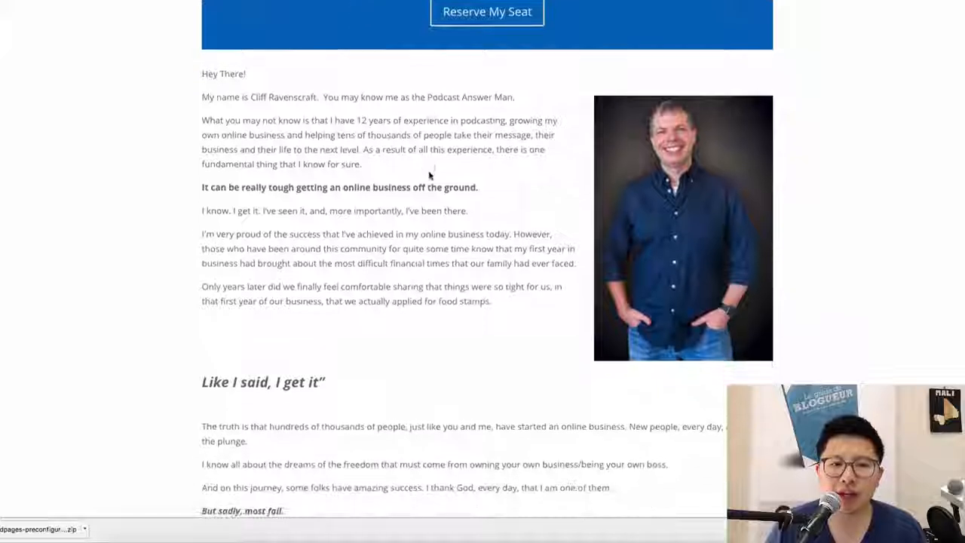
pyautogui.moveTo(515, 286); pyautogui.dragTo(250, 121)
pyautogui.scroll(-5, 499, 239)
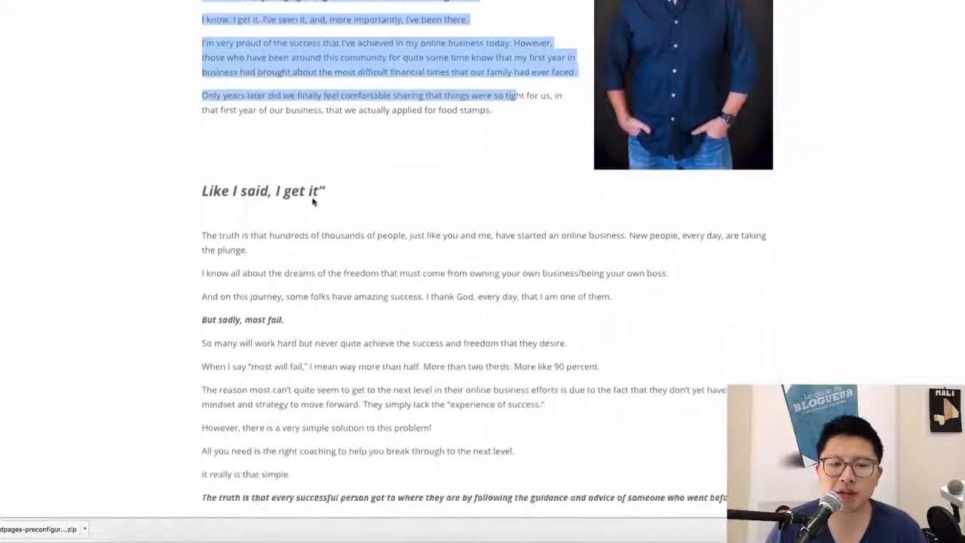
pyautogui.moveTo(499, 239); pyautogui.dragTo(304, 143)
pyautogui.scroll(-6, 304, 142)
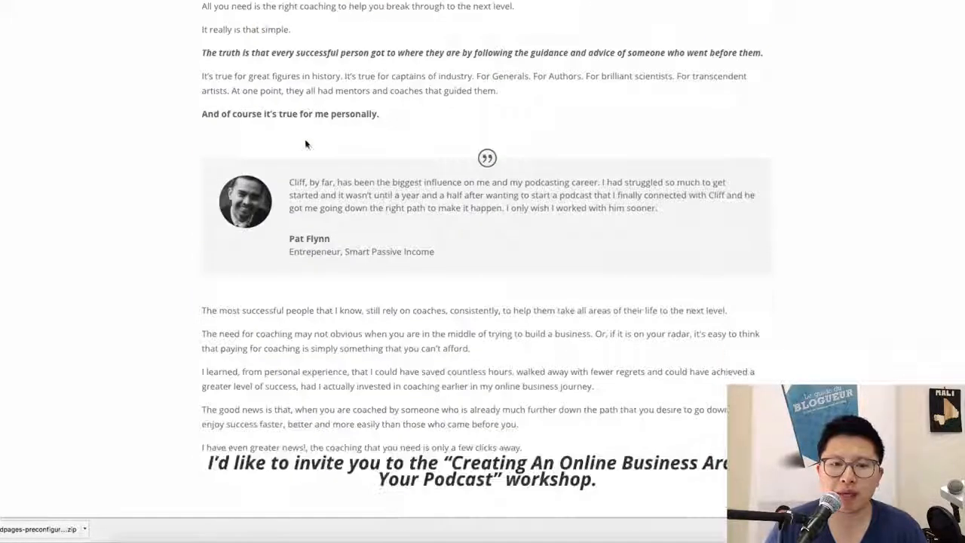
pyautogui.moveTo(454, 238); pyautogui.dragTo(291, 183)
pyautogui.scroll(-5, 435, 209)
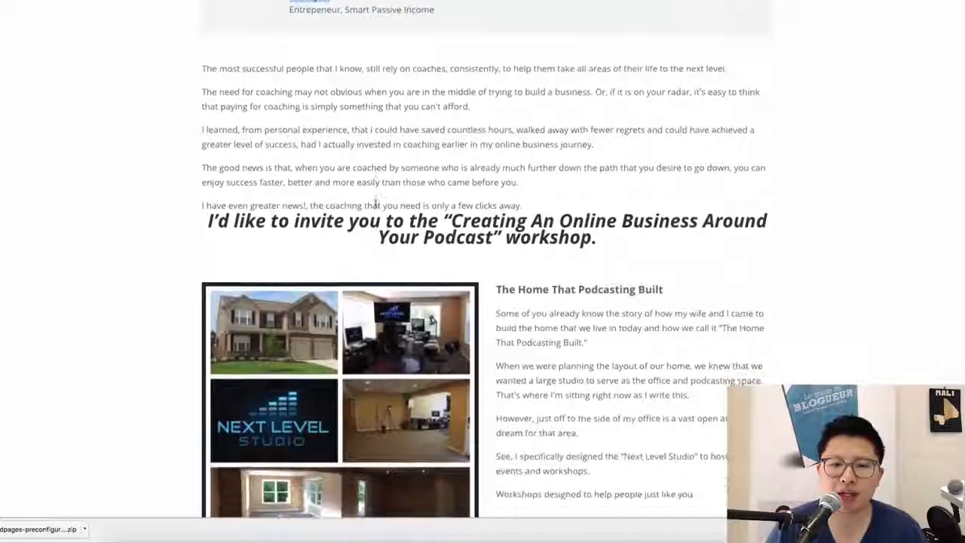
# Examine the workshop page's venue, announcement, audience and investment sections down to the pricing table and countdown, and return to the video.
pyautogui.moveTo(611, 370); pyautogui.dragTo(496, 267)
pyautogui.scroll(-7, 497, 260)
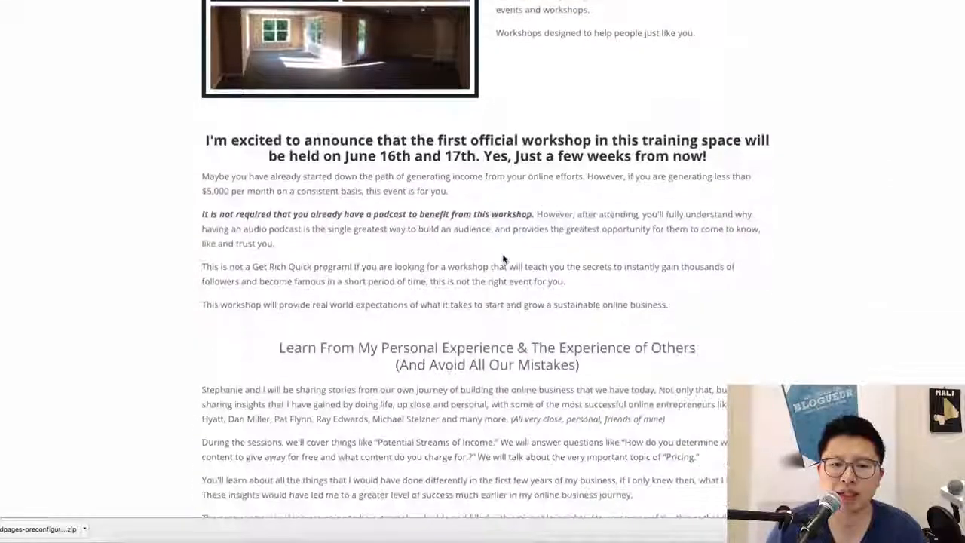
pyautogui.moveTo(274, 243); pyautogui.dragTo(393, 205)
pyautogui.scroll(-3, 497, 231)
pyautogui.moveTo(721, 335); pyautogui.dragTo(202, 187)
pyautogui.scroll(-3, 307, 191)
pyautogui.scroll(-3, 307, 192)
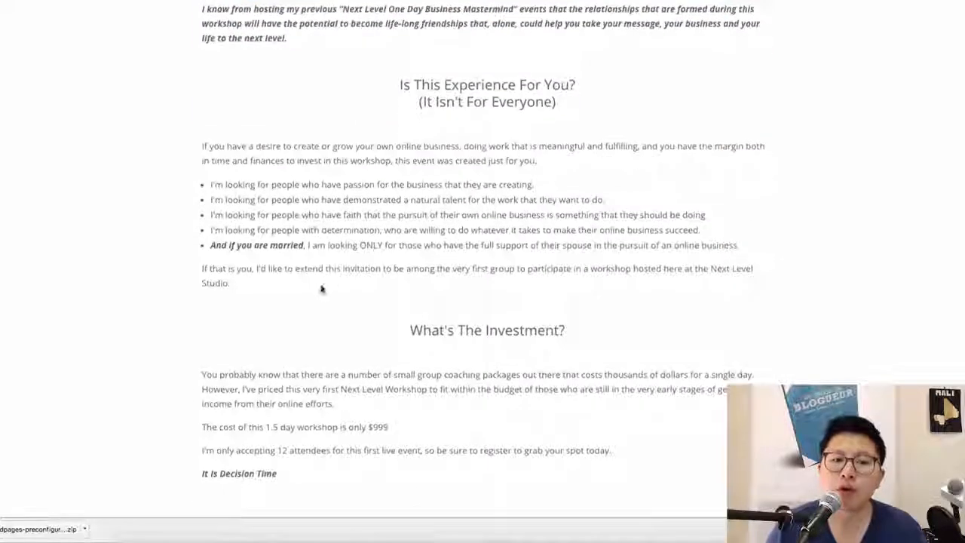
pyautogui.moveTo(321, 286); pyautogui.dragTo(193, 134)
pyautogui.scroll(-4, 374, 204)
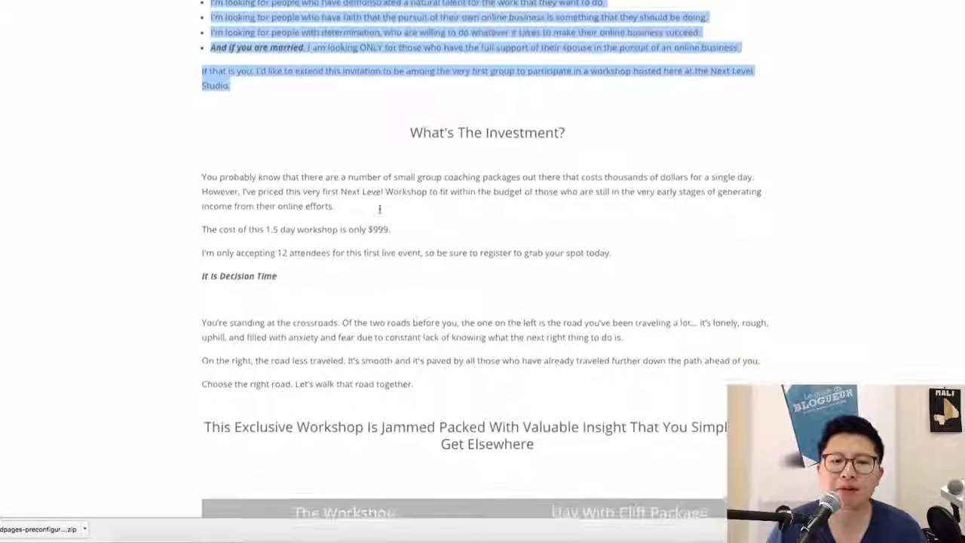
pyautogui.moveTo(468, 369); pyautogui.dragTo(202, 175)
pyautogui.scroll(-15, 427, 229)
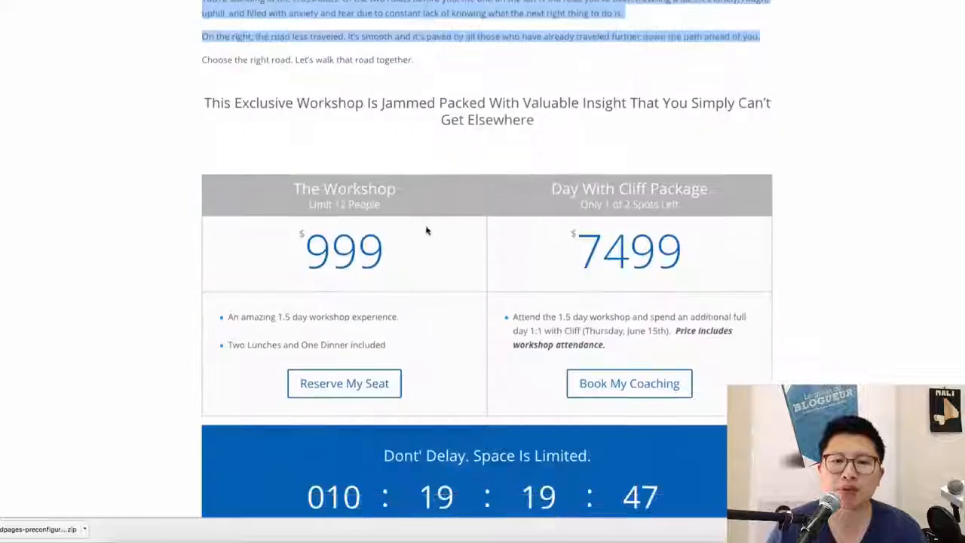
pyautogui.scroll(20, 427, 226)
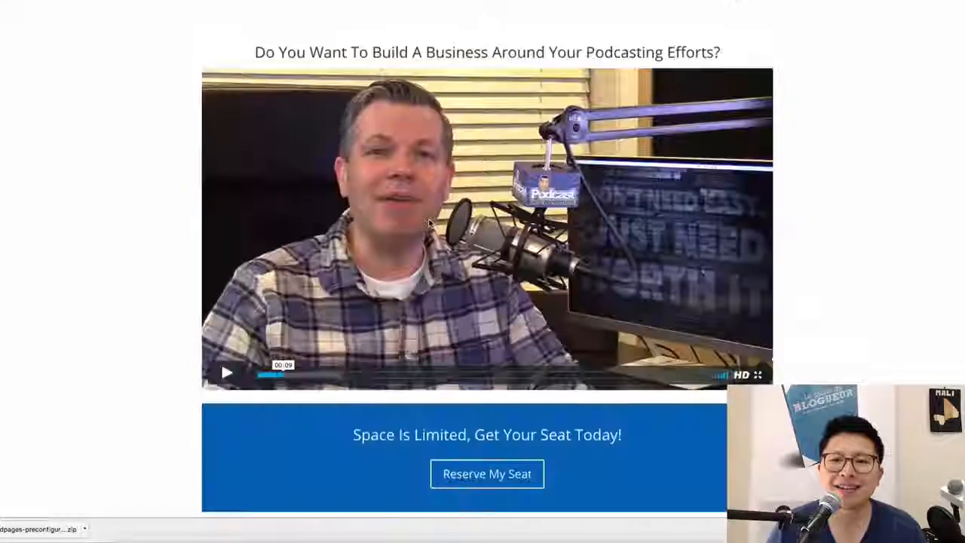